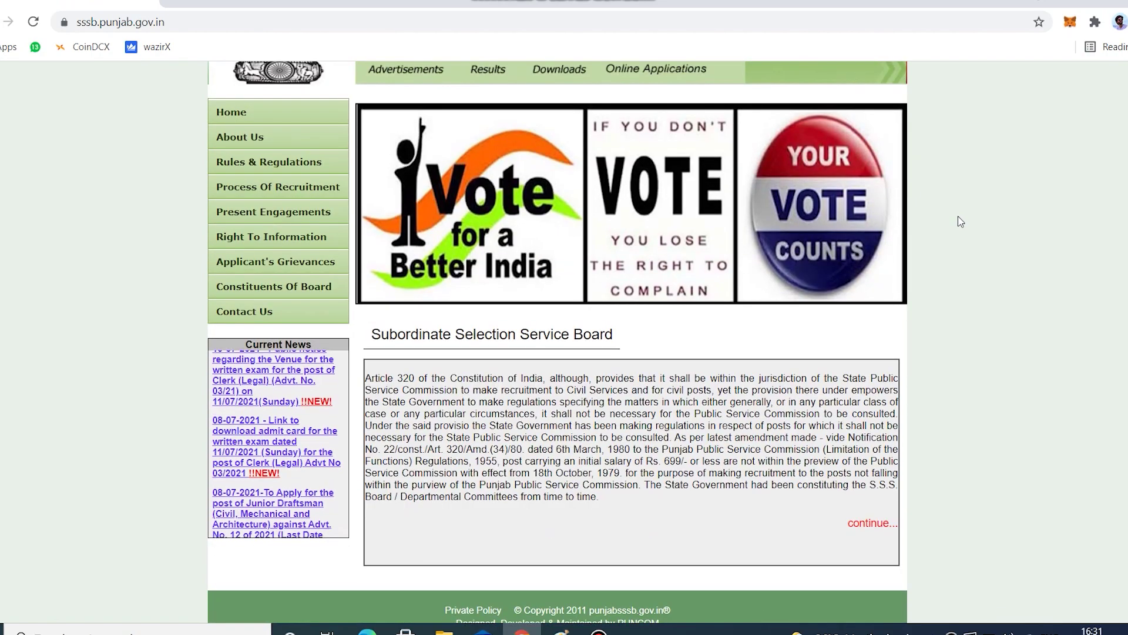
# Open the Junior Draftsman (Advt. No. 12 of 2021) application from the Online Applications list.
pyautogui.scroll(2, 960, 222)
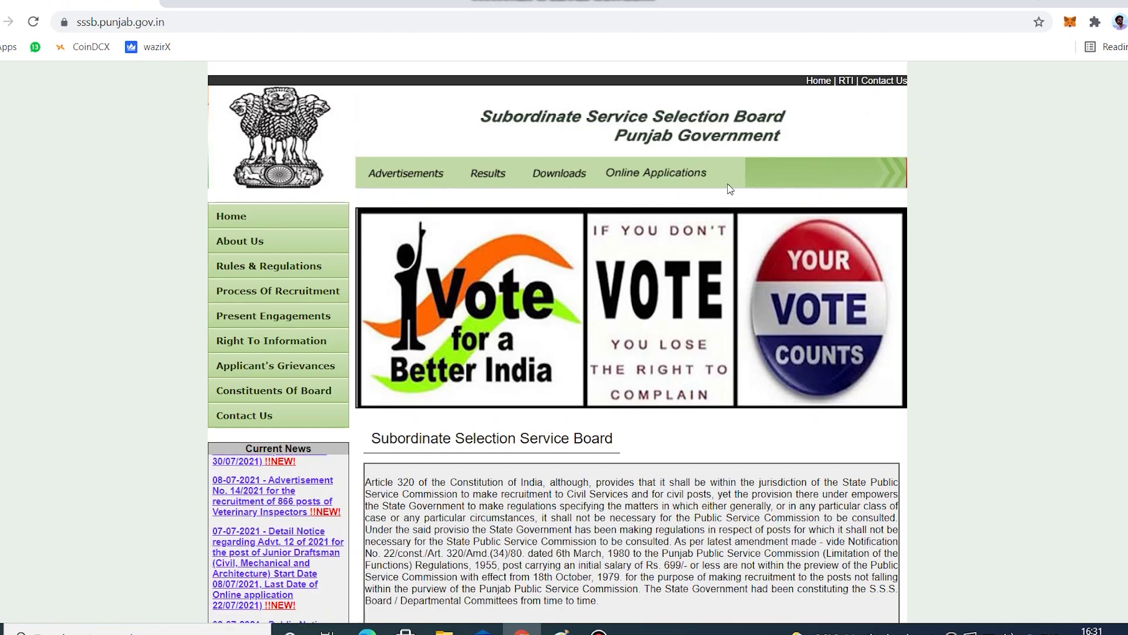
pyautogui.click(659, 180)
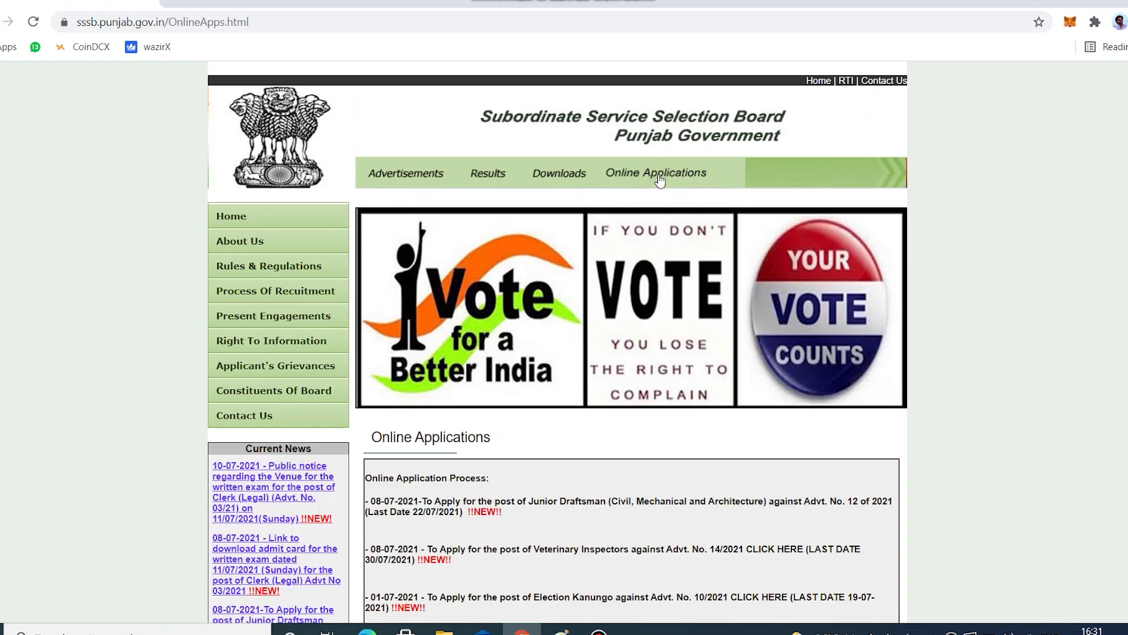
pyautogui.scroll(-3, 628, 156)
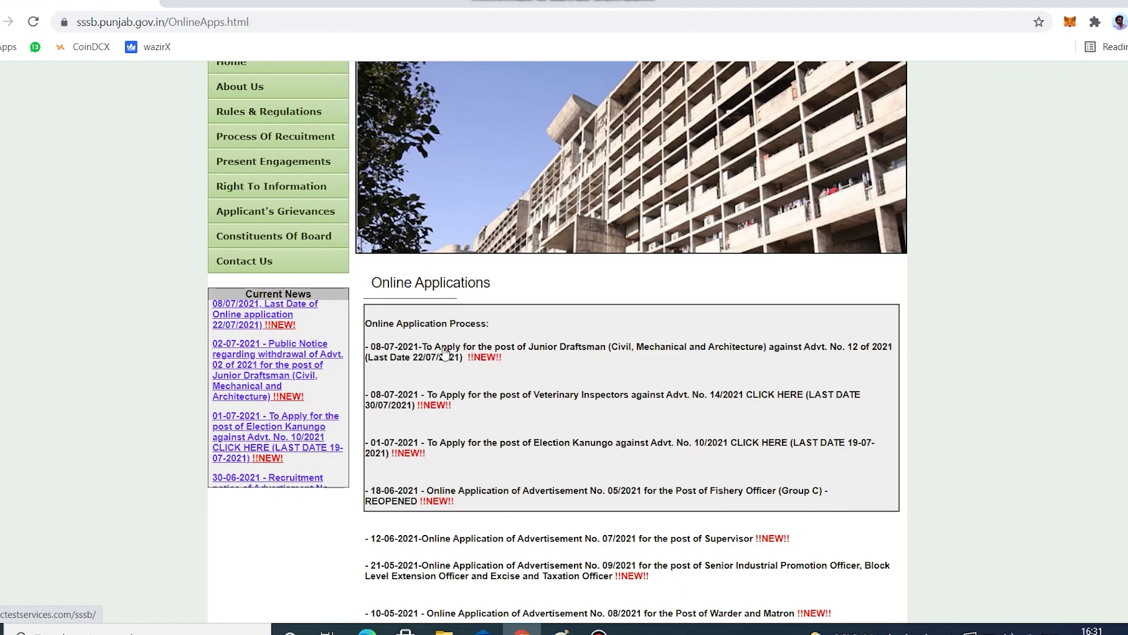
pyautogui.moveTo(471, 352); pyautogui.dragTo(531, 335)
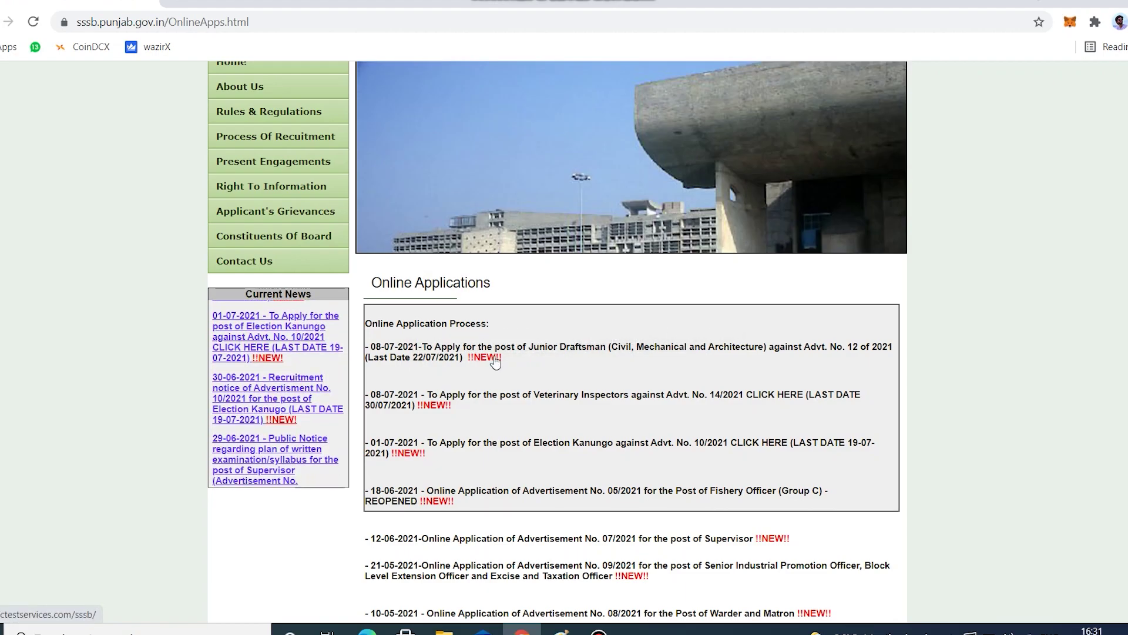
pyautogui.click(498, 356)
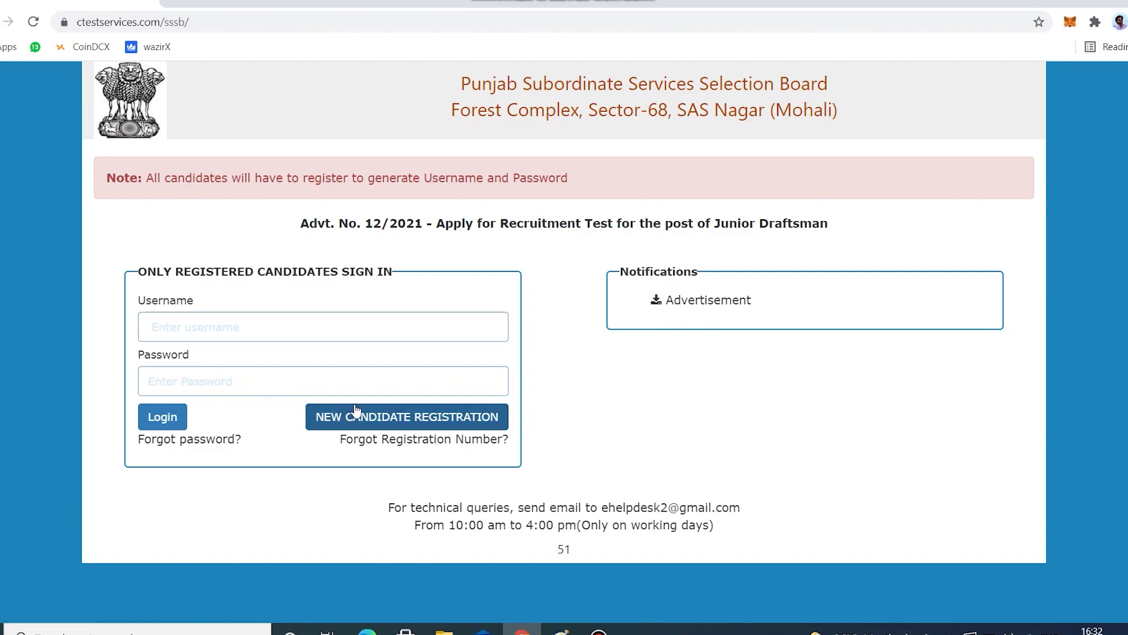
# Start a new candidate registration and read through the instructions and application fee table.
pyautogui.click(403, 419)
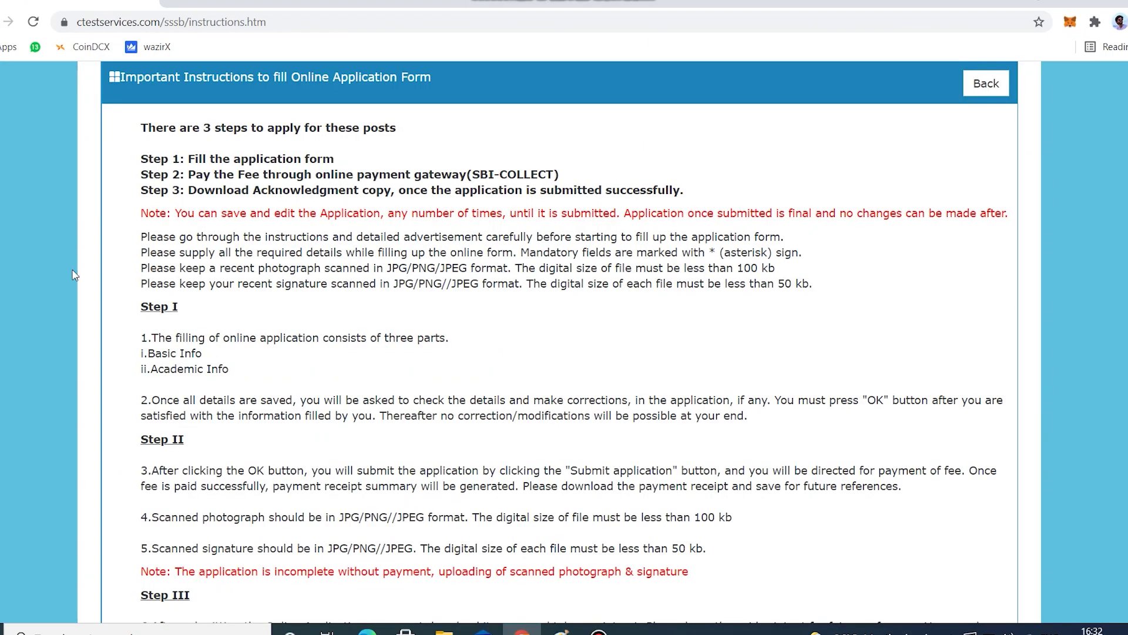
pyautogui.moveTo(139, 125); pyautogui.dragTo(698, 591)
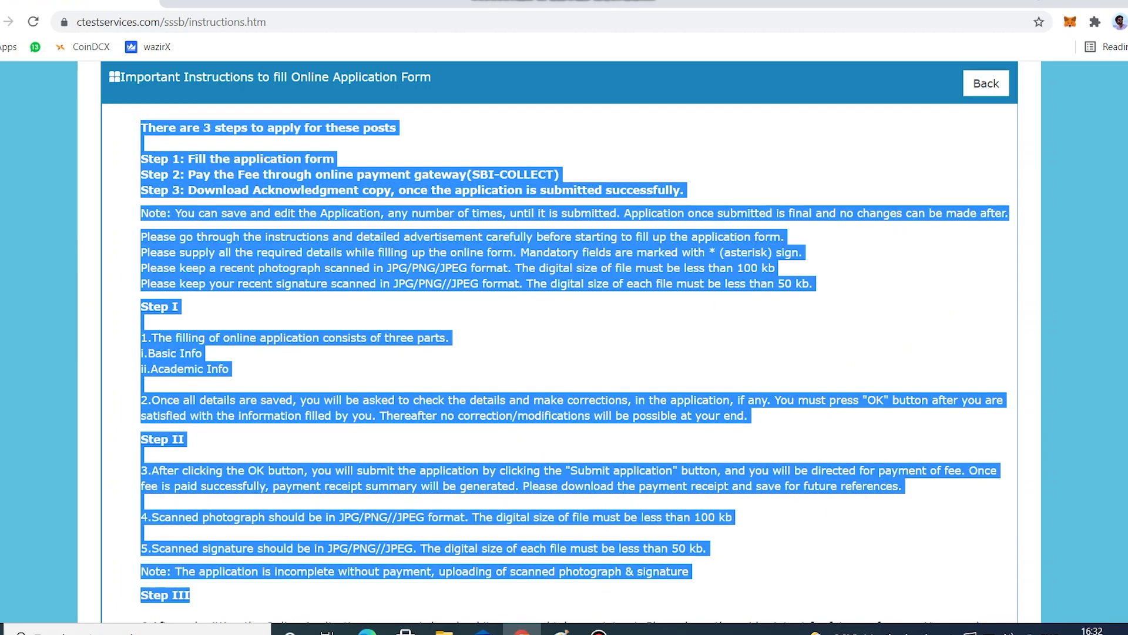
pyautogui.scroll(-2, 150, 522)
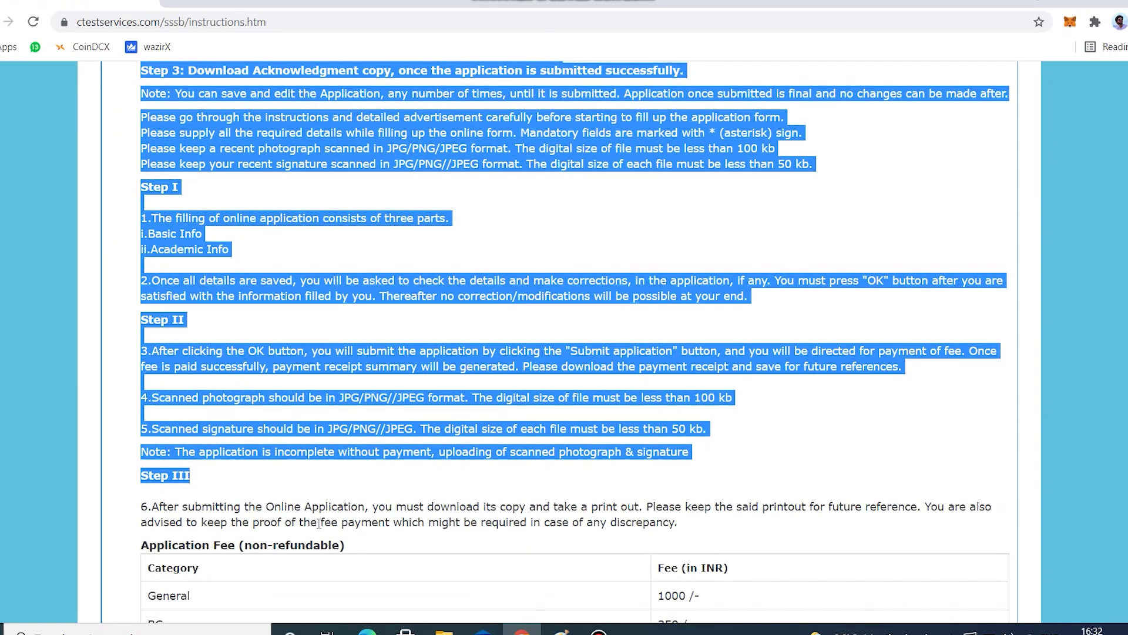
pyautogui.moveTo(139, 509); pyautogui.dragTo(523, 571)
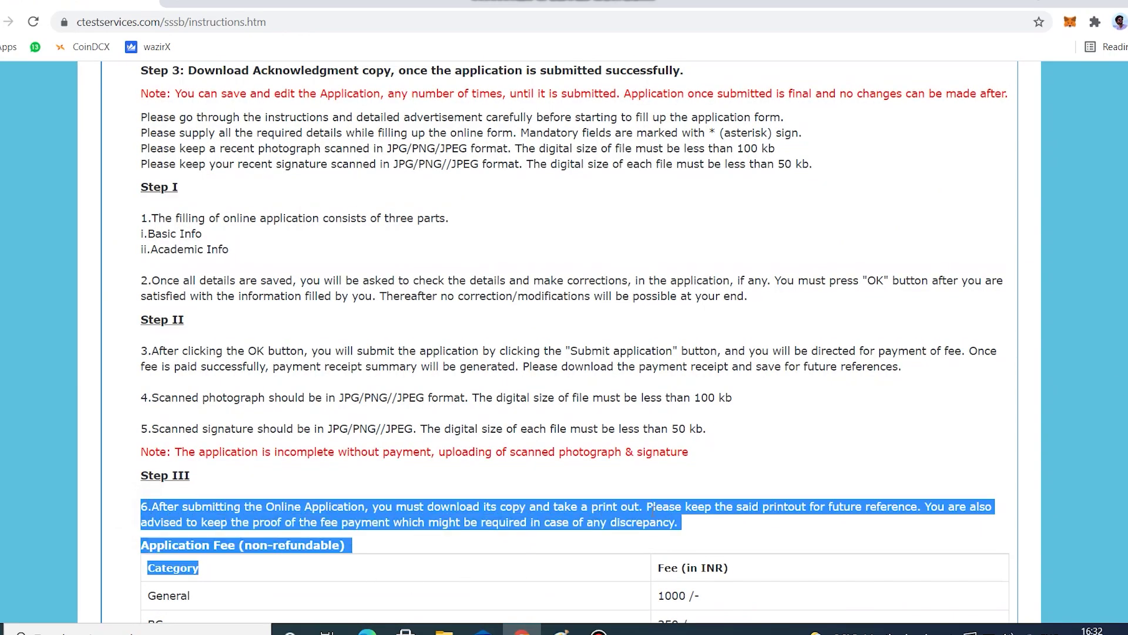
pyautogui.scroll(-6, 575, 338)
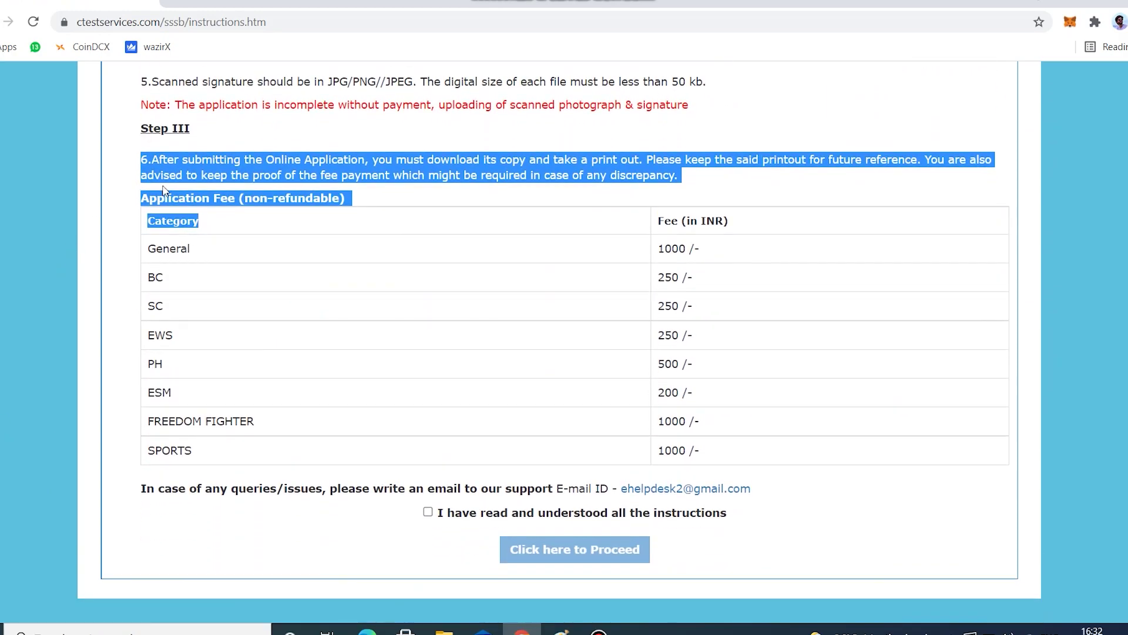
pyautogui.moveTo(144, 176); pyautogui.dragTo(124, 310)
pyautogui.click(152, 245)
pyautogui.moveTo(139, 203); pyautogui.dragTo(795, 471)
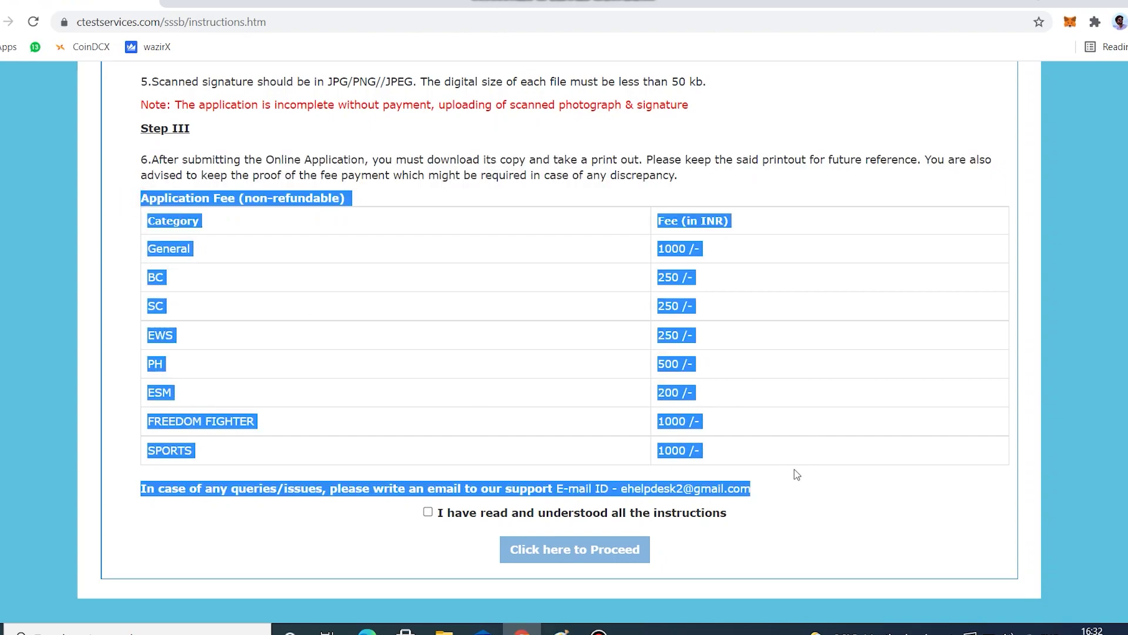
pyautogui.click(428, 522)
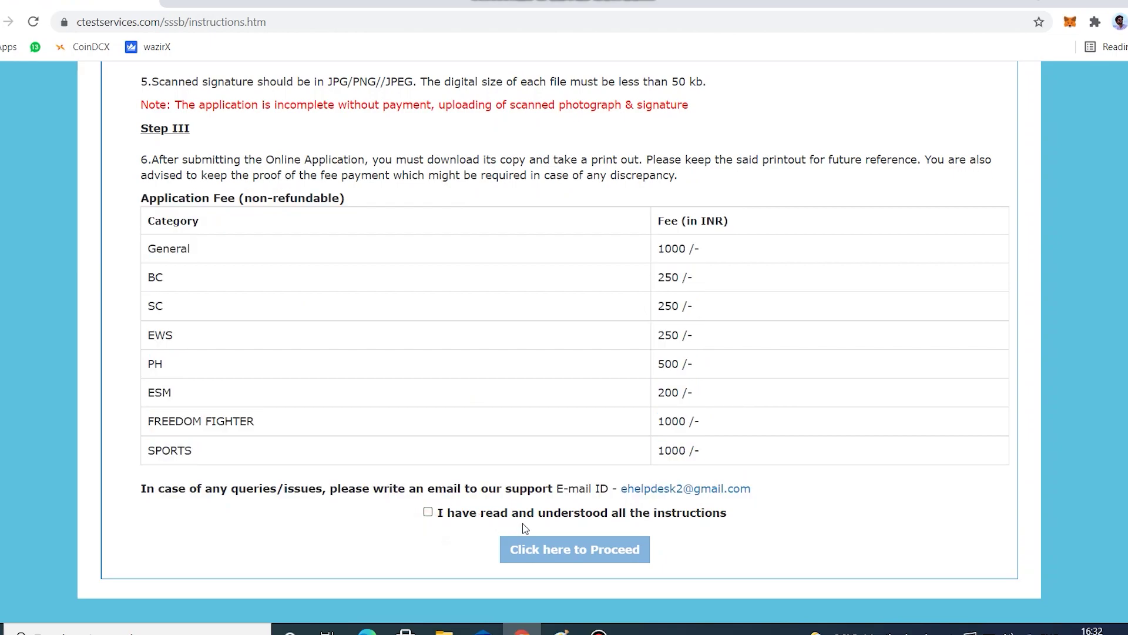
# Confirm having read and understood the instructions and proceed to the registration form.
pyautogui.click(429, 513)
pyautogui.click(431, 520)
pyautogui.click(428, 511)
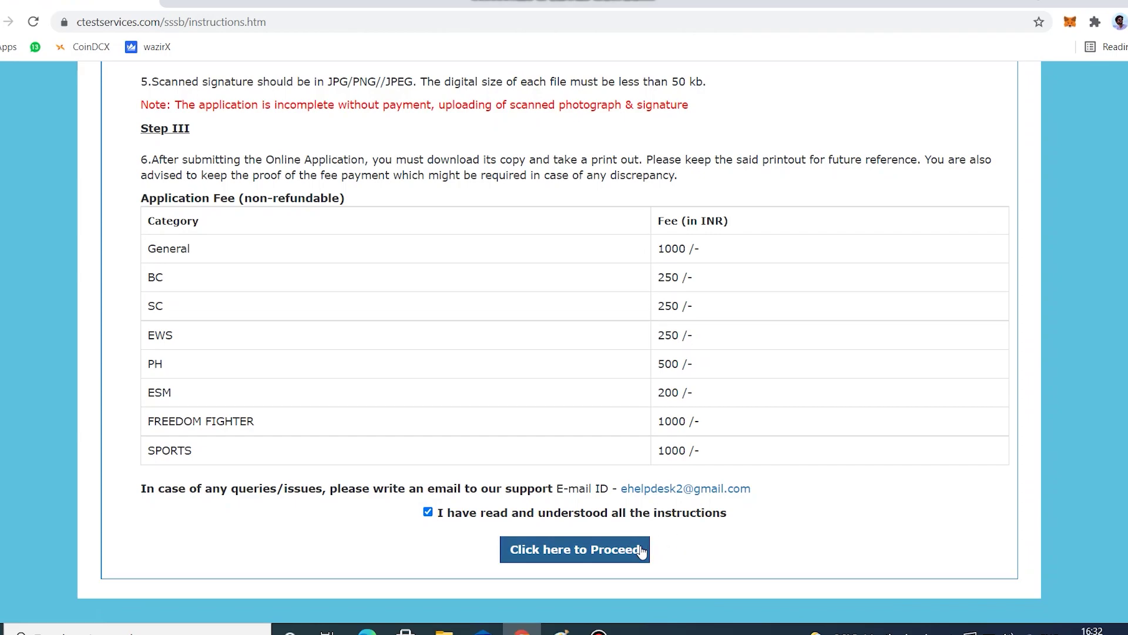
pyautogui.click(640, 547)
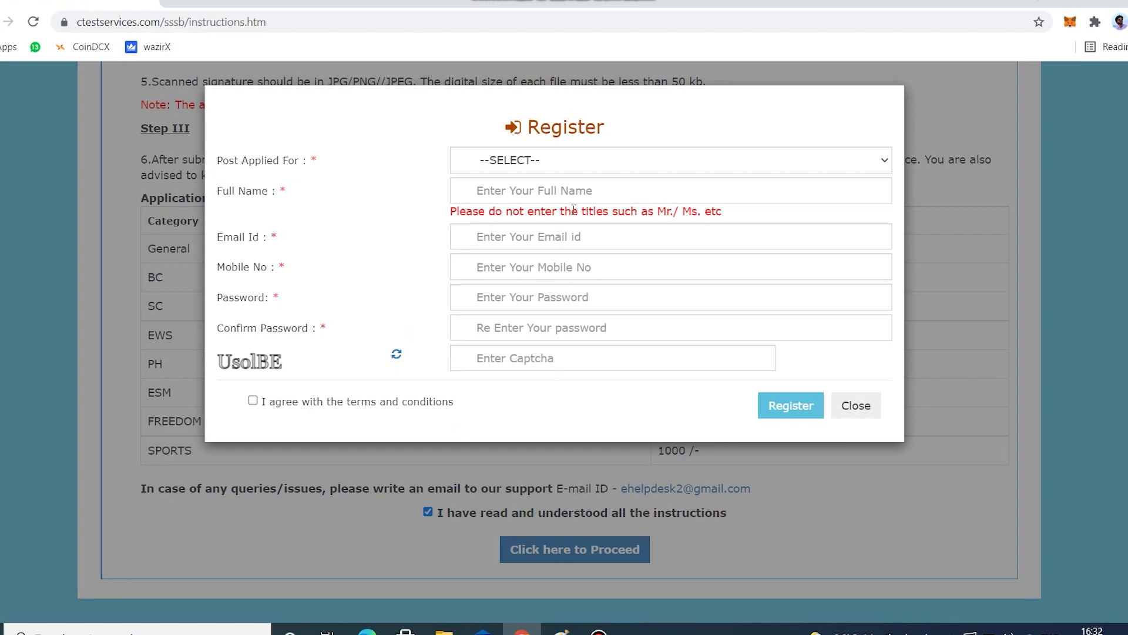
# Choose Junior Draftsman Civil as the post applied for and enter the candidate's full name.
pyautogui.click(870, 170)
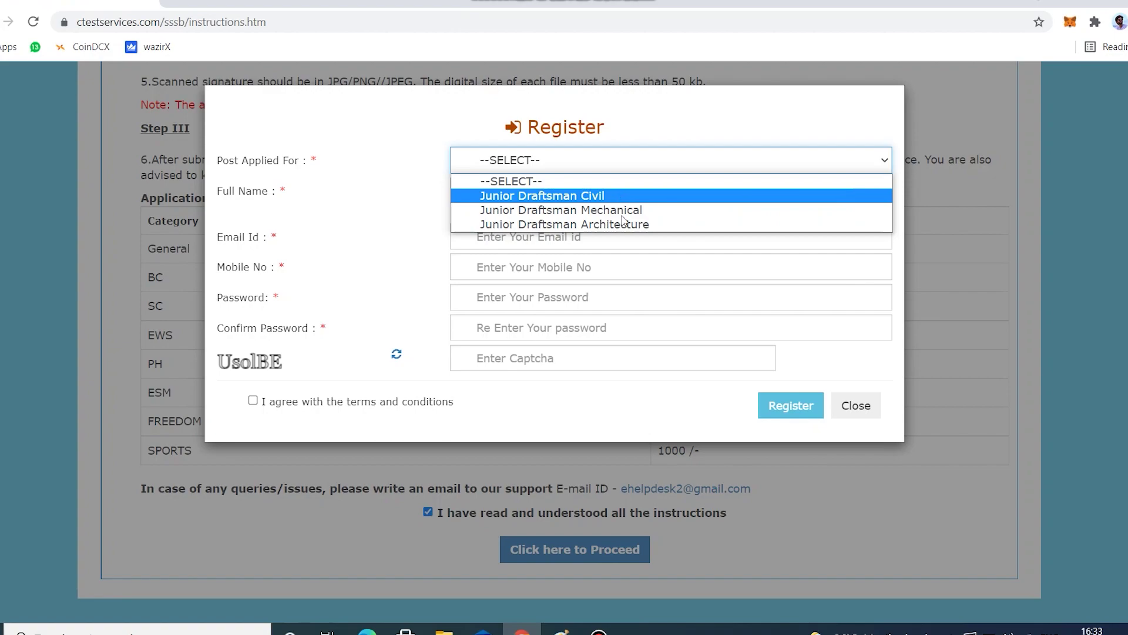
pyautogui.click(609, 201)
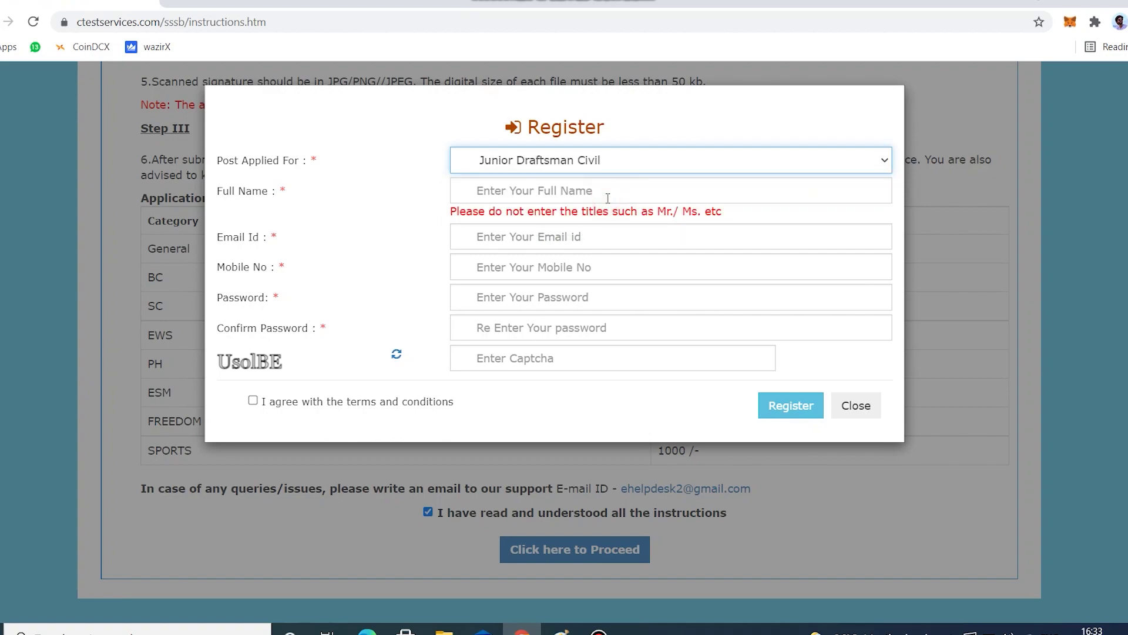
pyautogui.click(524, 195)
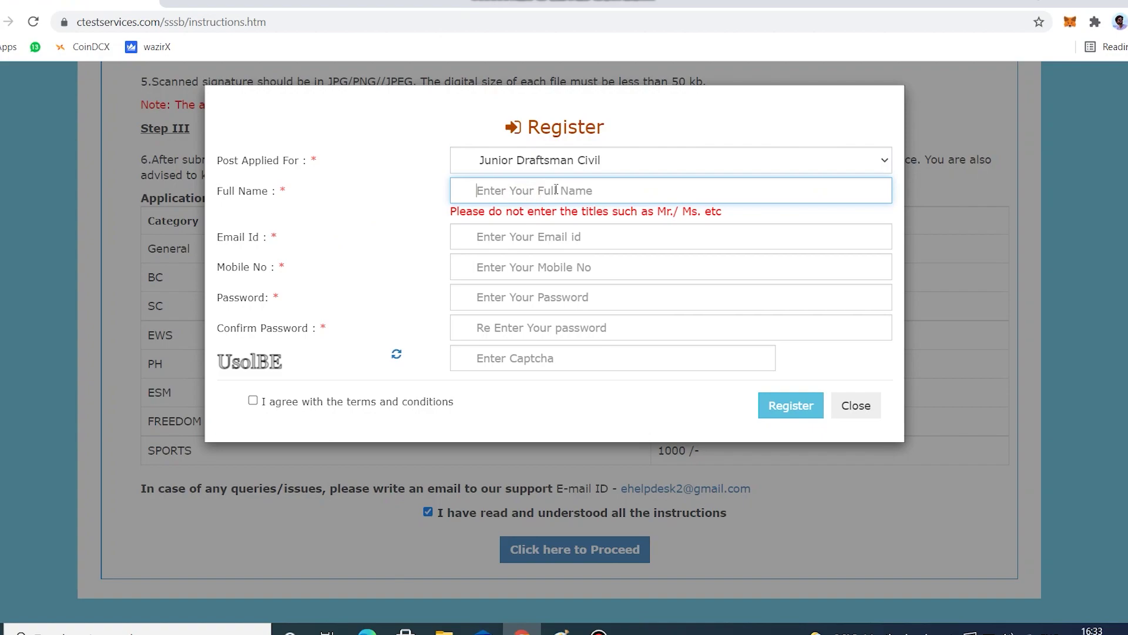
pyautogui.write('soNALI B')
# Fill in the candidate's e-mail address and mobile number.
pyautogui.click(561, 235)
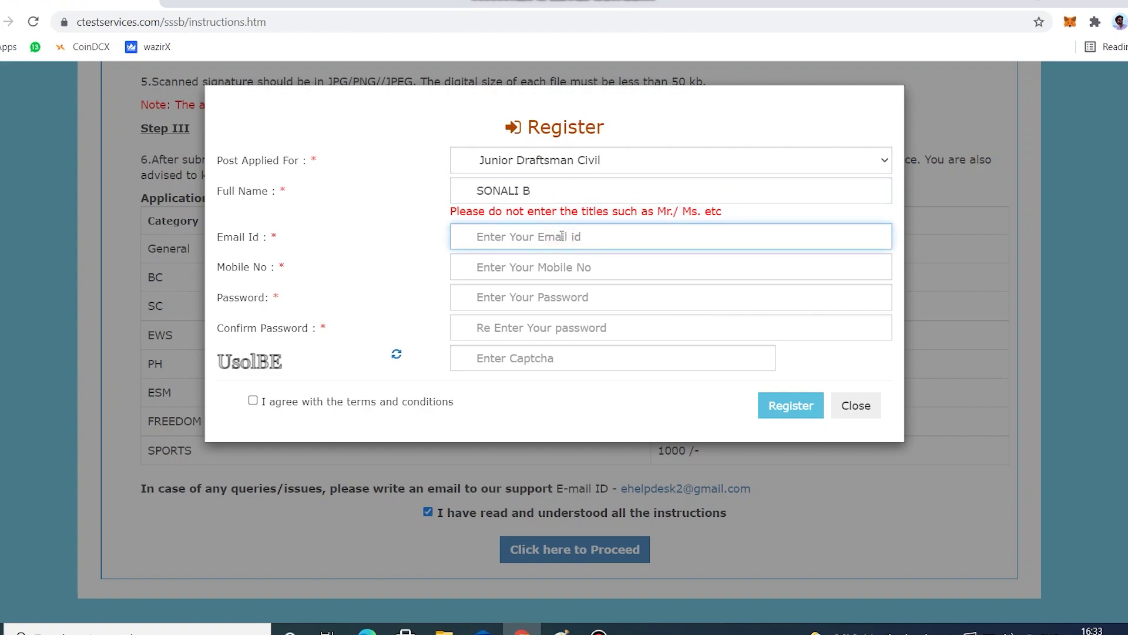
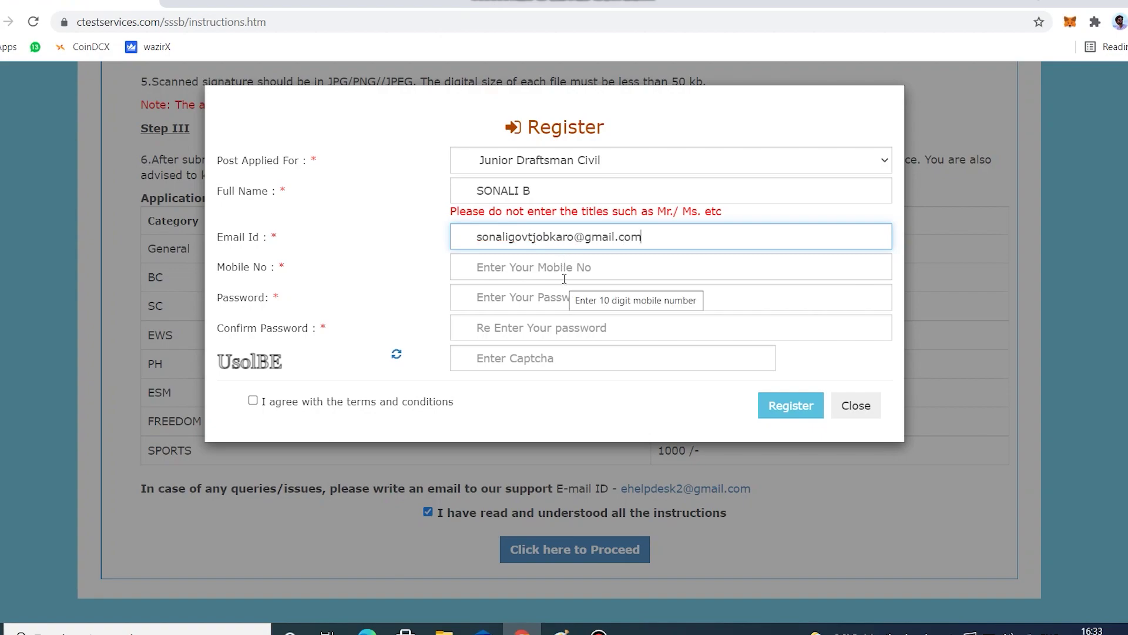
pyautogui.click(582, 271)
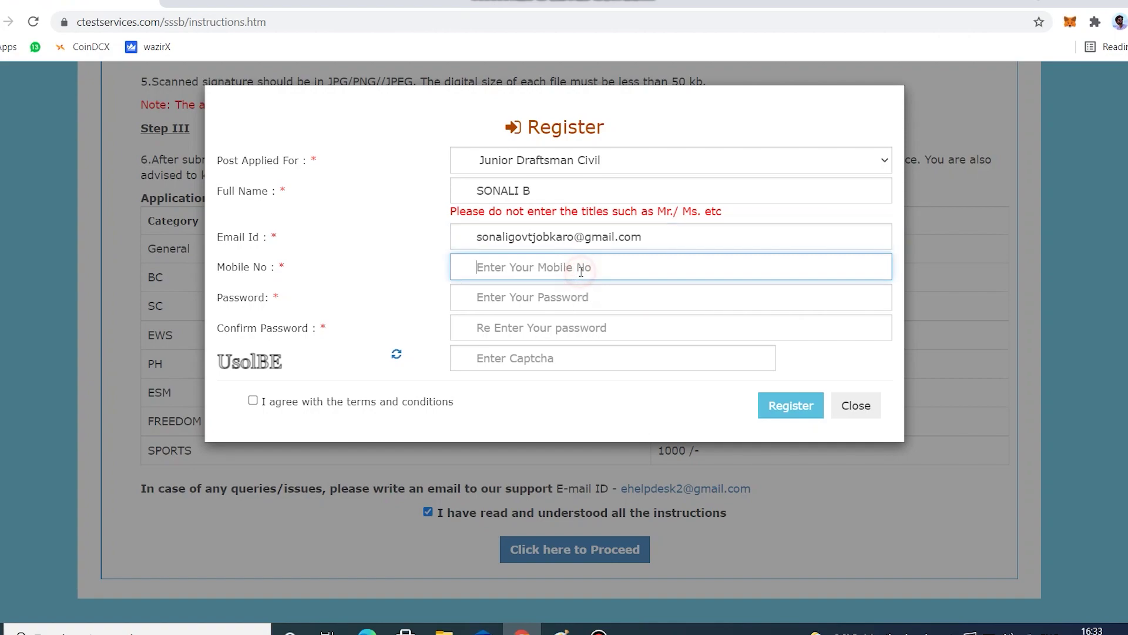
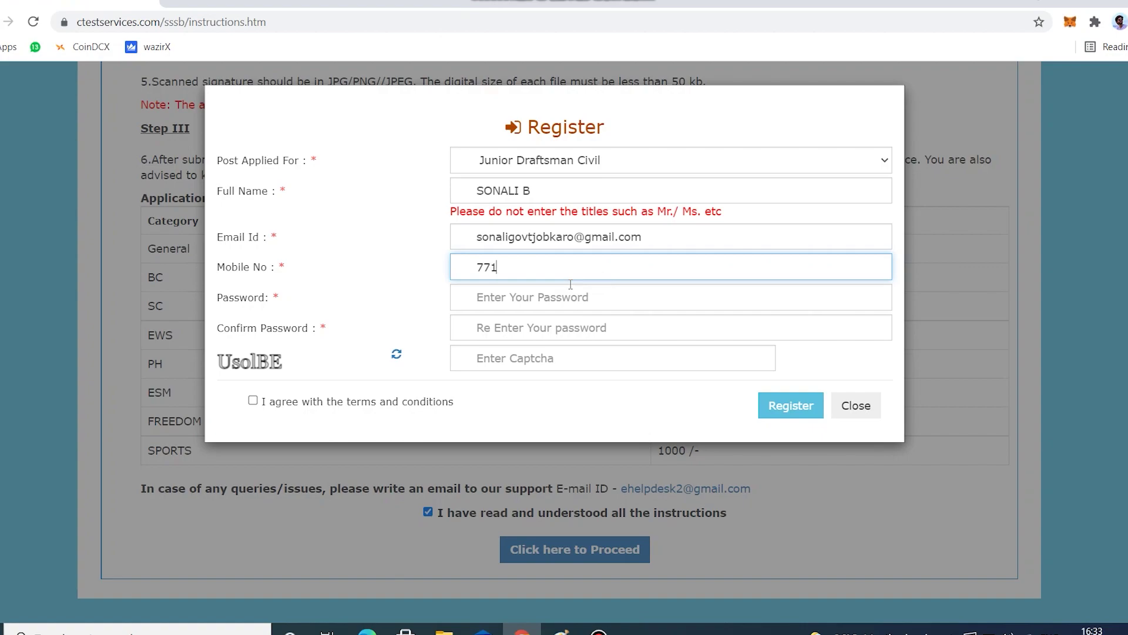
pyautogui.click(565, 304)
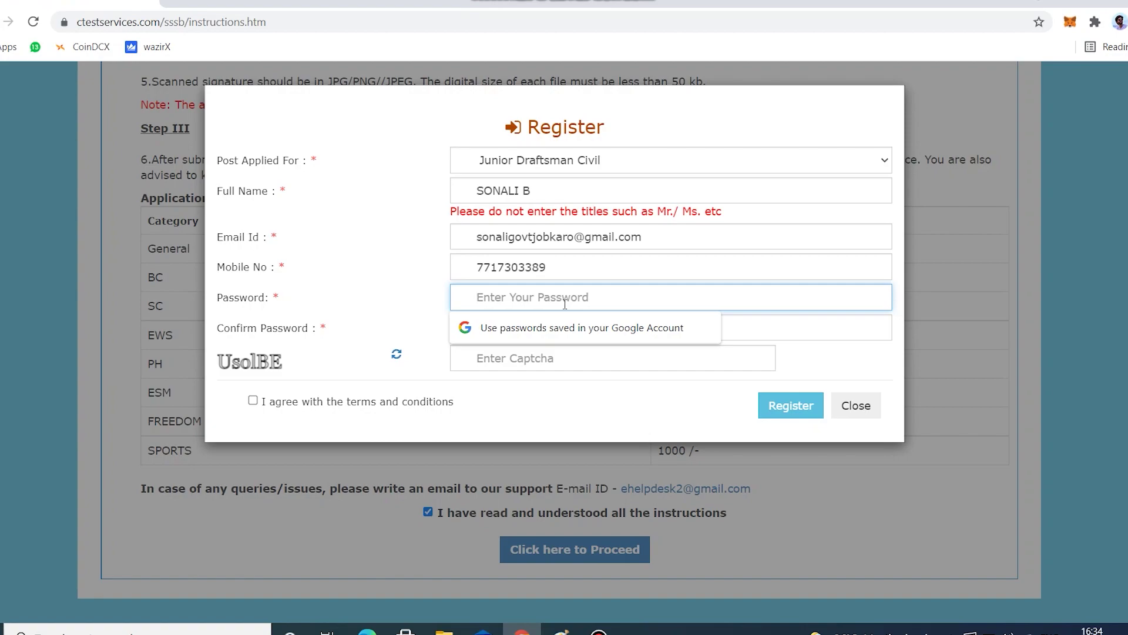
# Enter and confirm the account password, fill the captcha, accept the terms and submit registration.
pyautogui.write('•••')
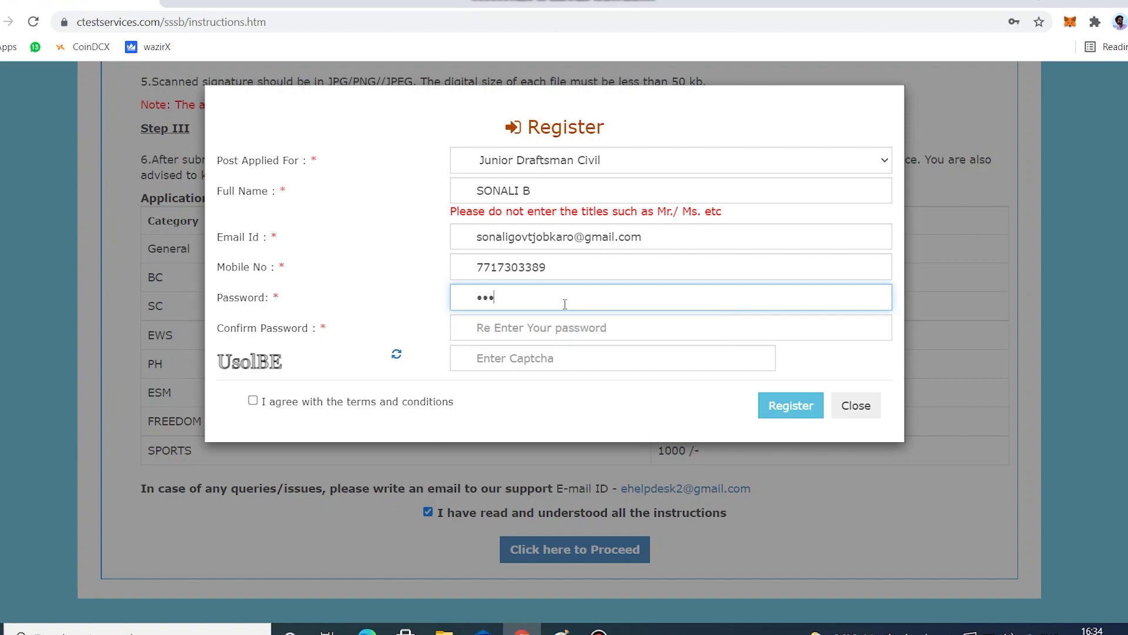
pyautogui.write('•••••')
pyautogui.click(556, 336)
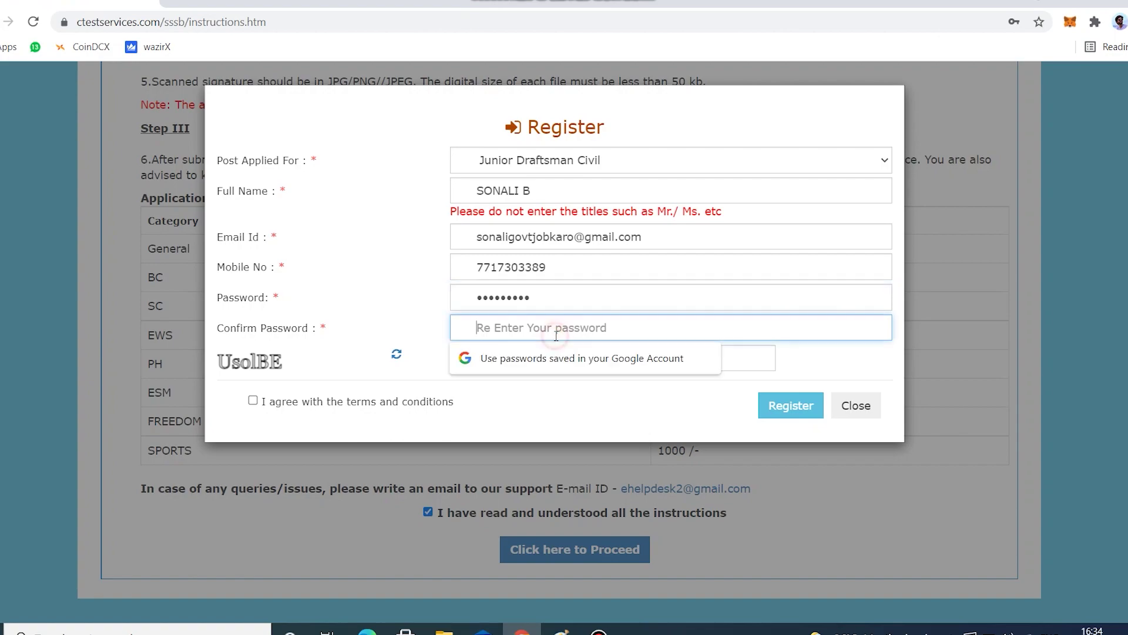
pyautogui.write('•••••')
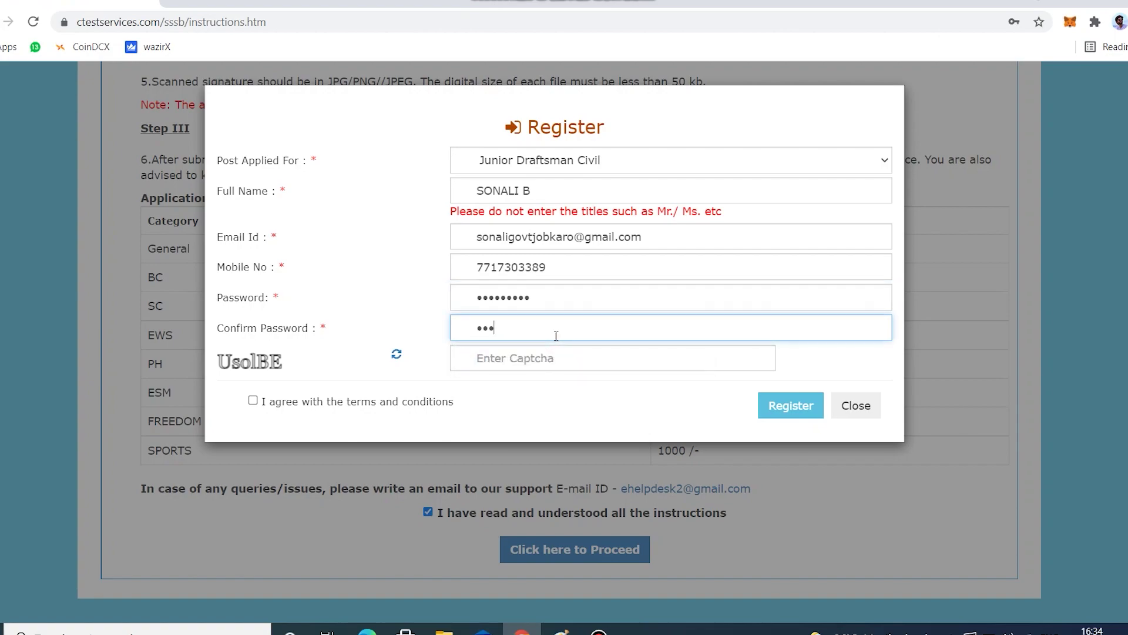
pyautogui.write('••••')
pyautogui.click(541, 361)
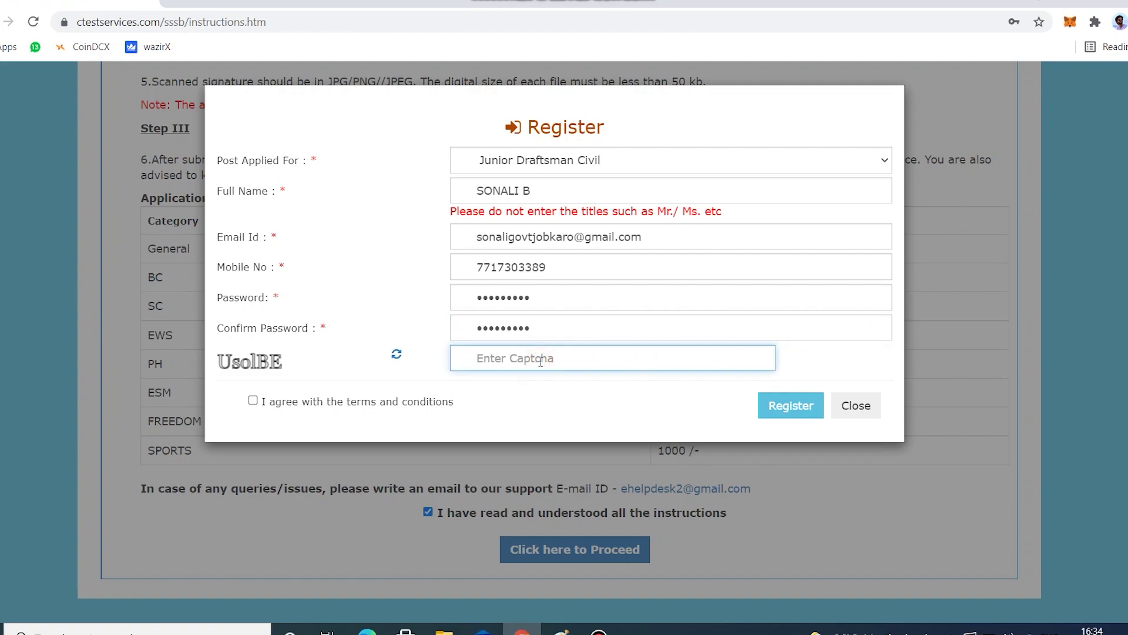
pyautogui.write('Uso1BE')
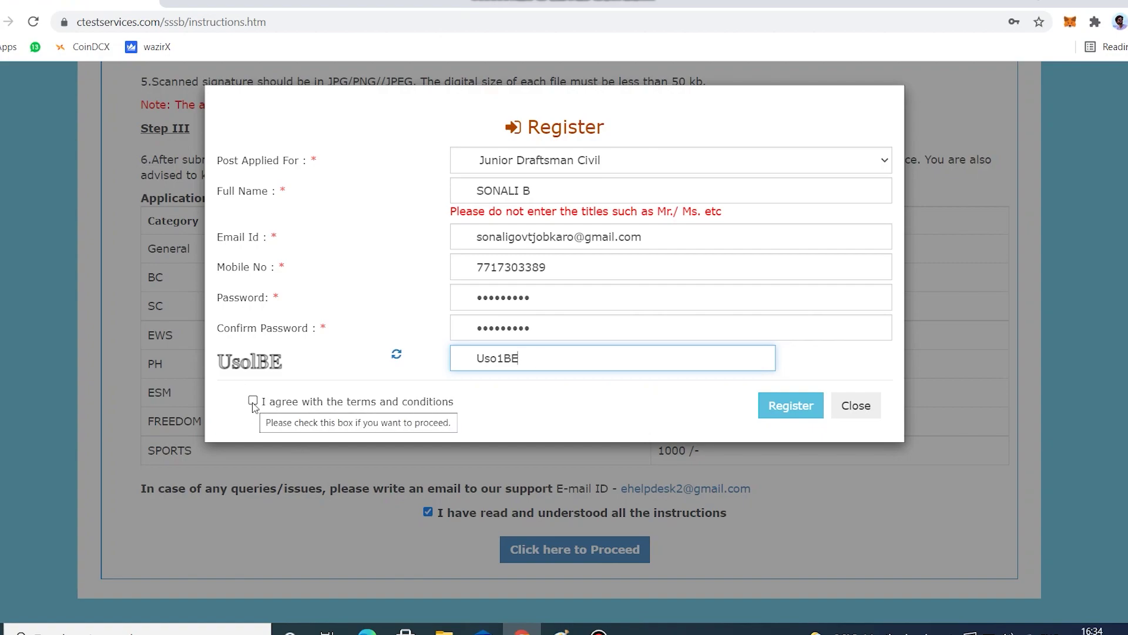
pyautogui.click(252, 401)
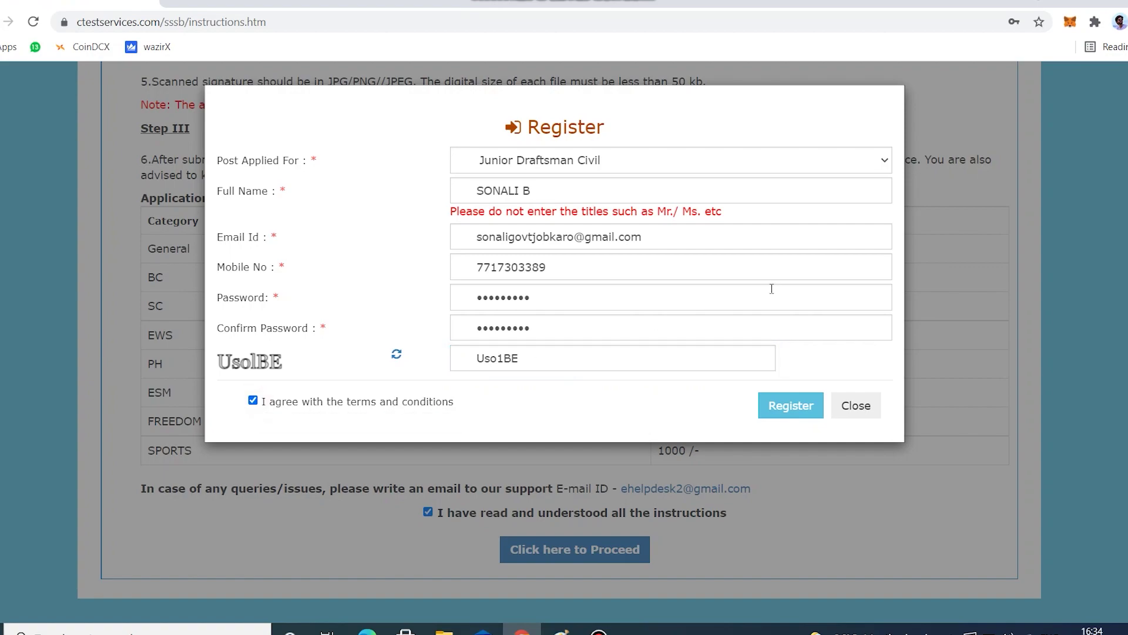
pyautogui.click(801, 411)
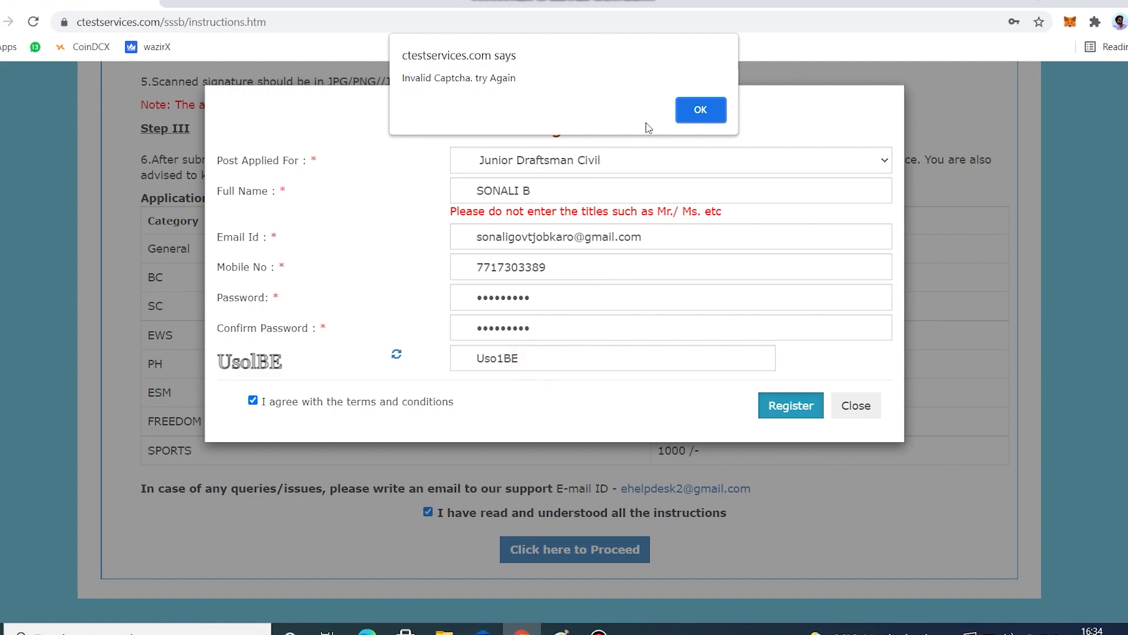
# Dismiss the captcha alert, re-enter the new captcha, accept the terms, and resubmit with confirmation.
pyautogui.click(700, 108)
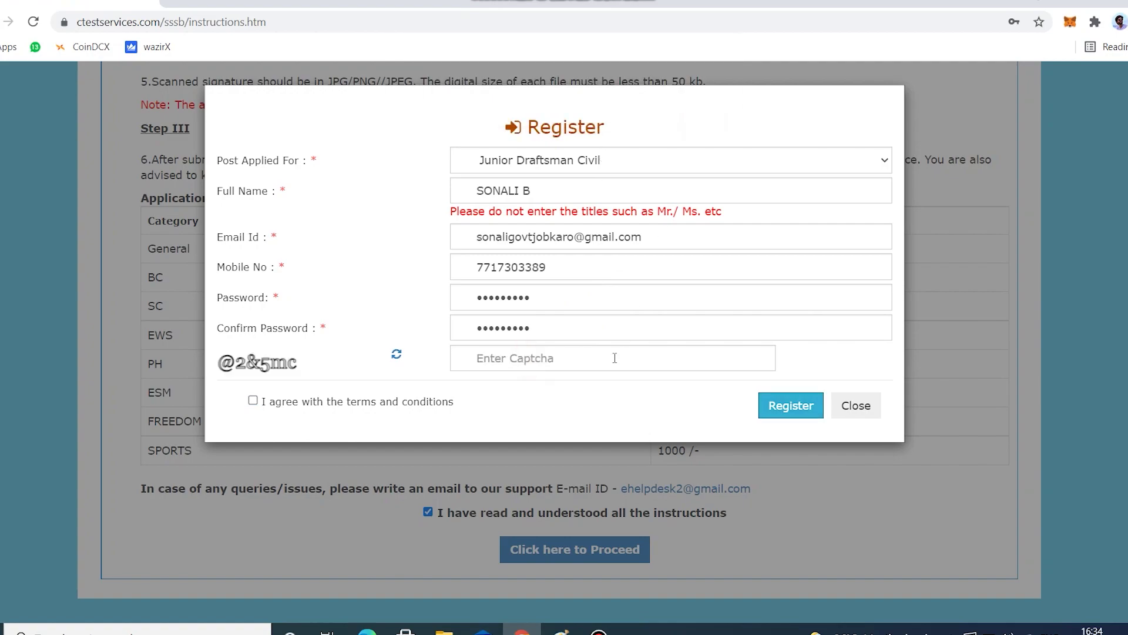
pyautogui.click(555, 359)
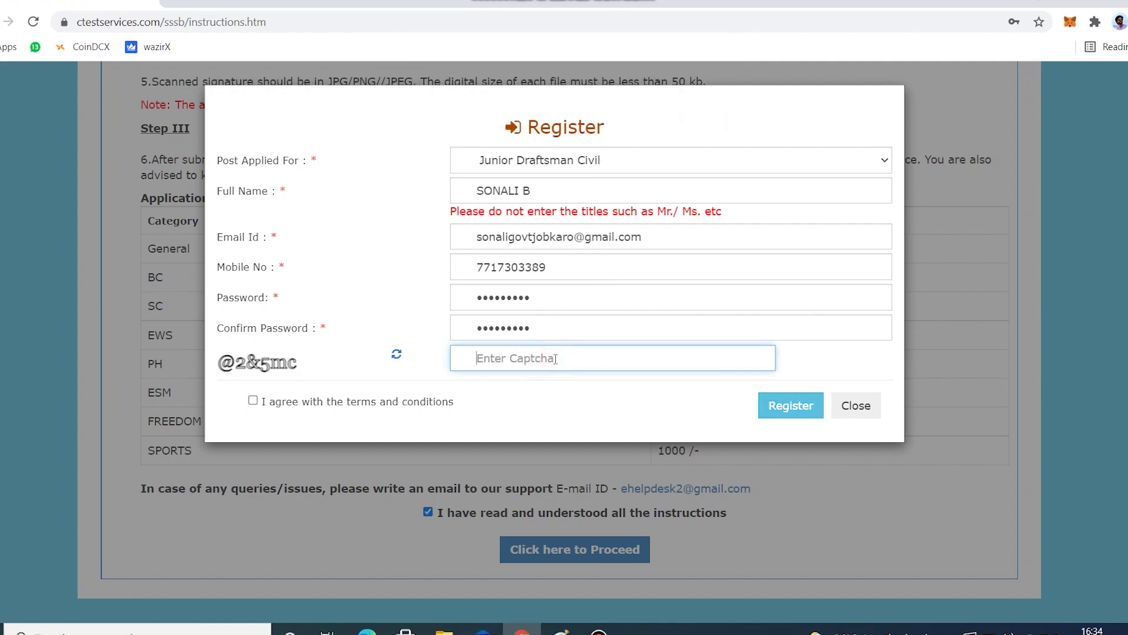
pyautogui.write('@')
pyautogui.write('2')
pyautogui.write('$')
pyautogui.press('BackSpace')
pyautogui.write('&5MC')
pyautogui.press('BackSpace')
pyautogui.press('BackSpace')
pyautogui.write('mc')
pyautogui.click(254, 400)
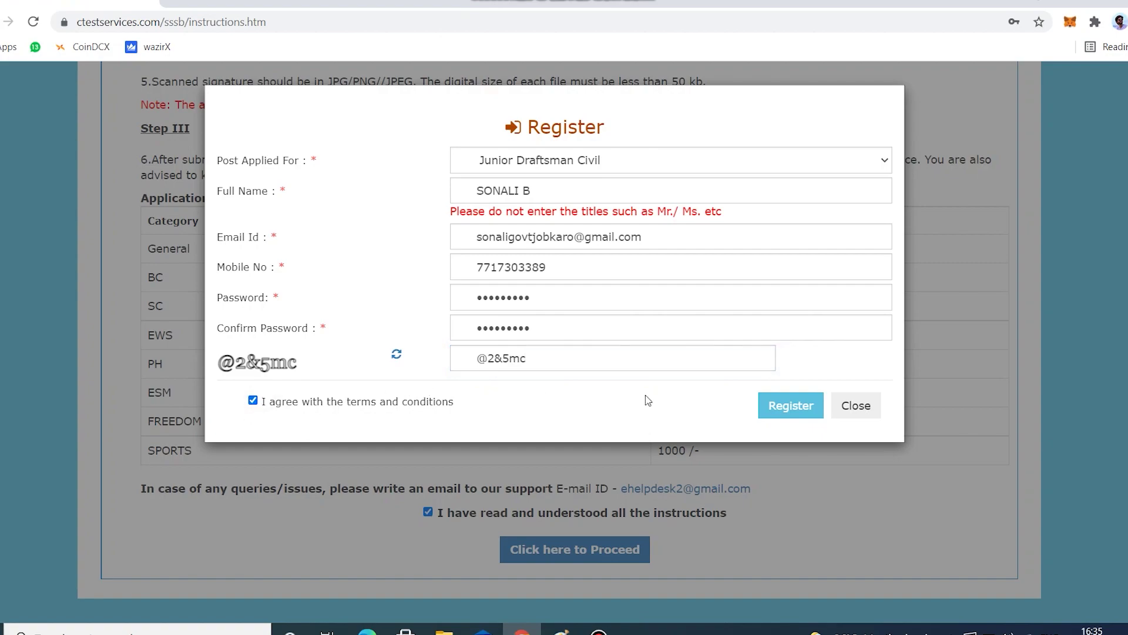
pyautogui.click(789, 408)
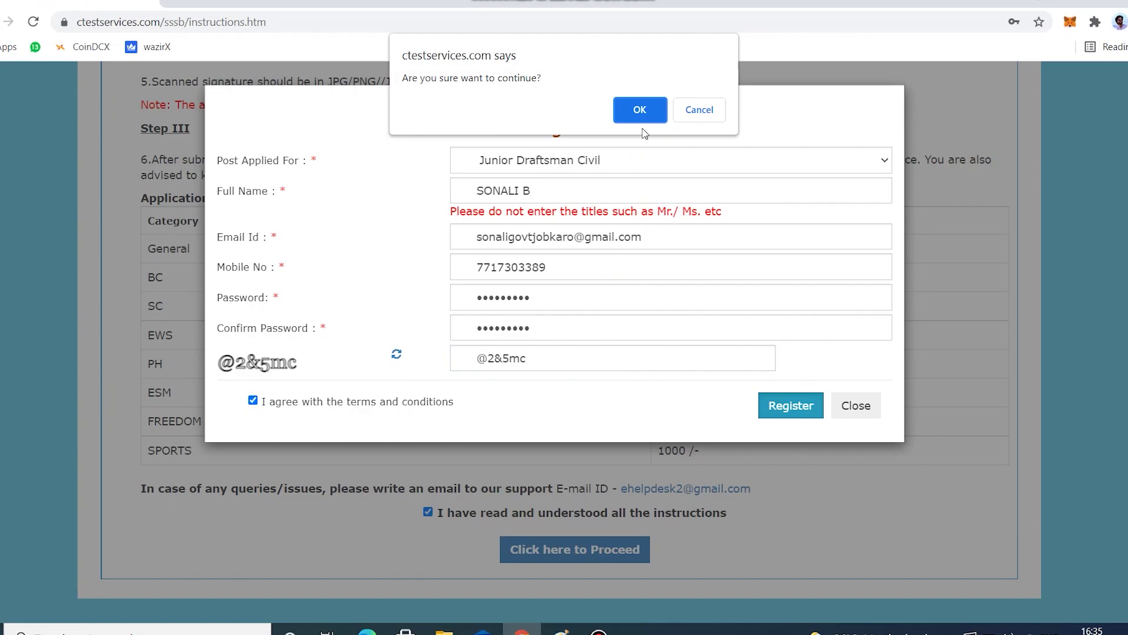
pyautogui.click(639, 109)
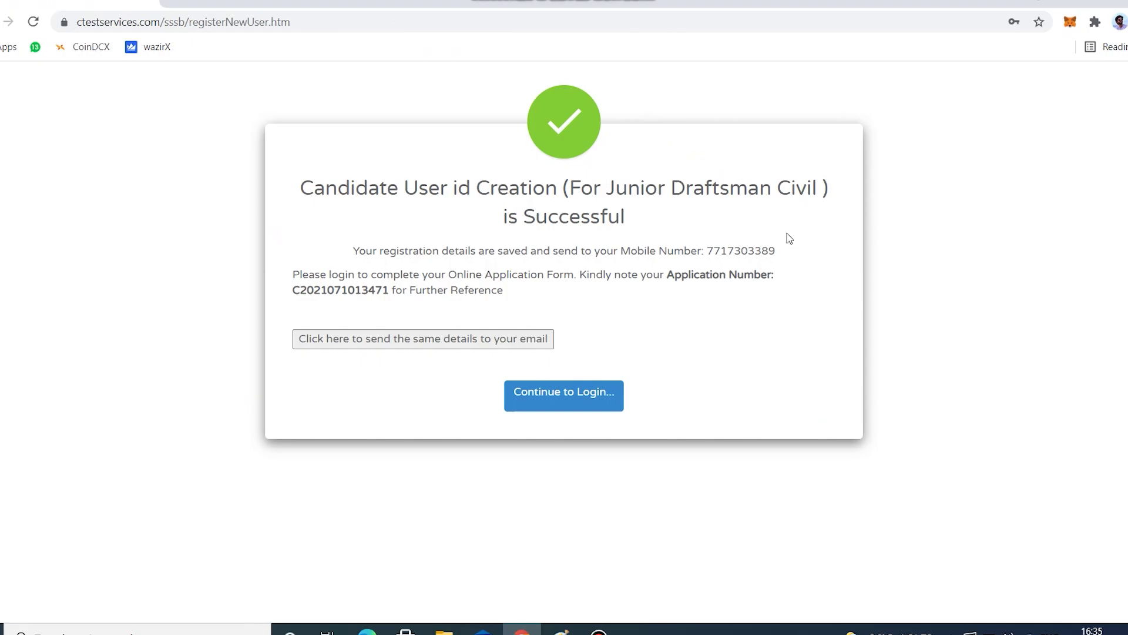
# On the sign-in page, enter the new application number as username and the account password.
pyautogui.click(558, 404)
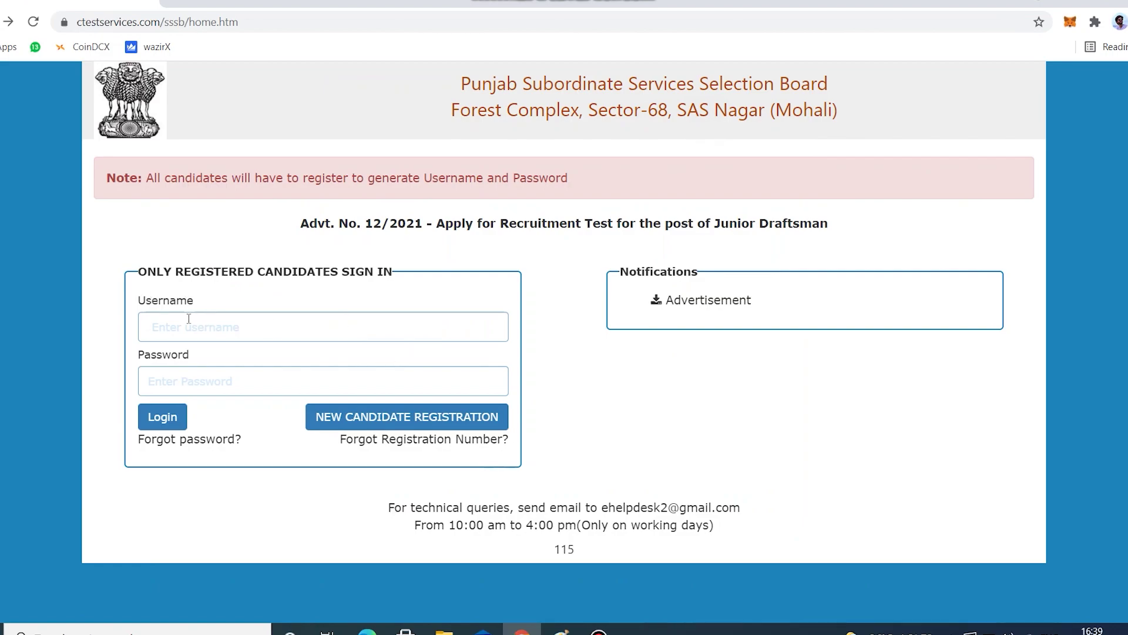
pyautogui.click(207, 331)
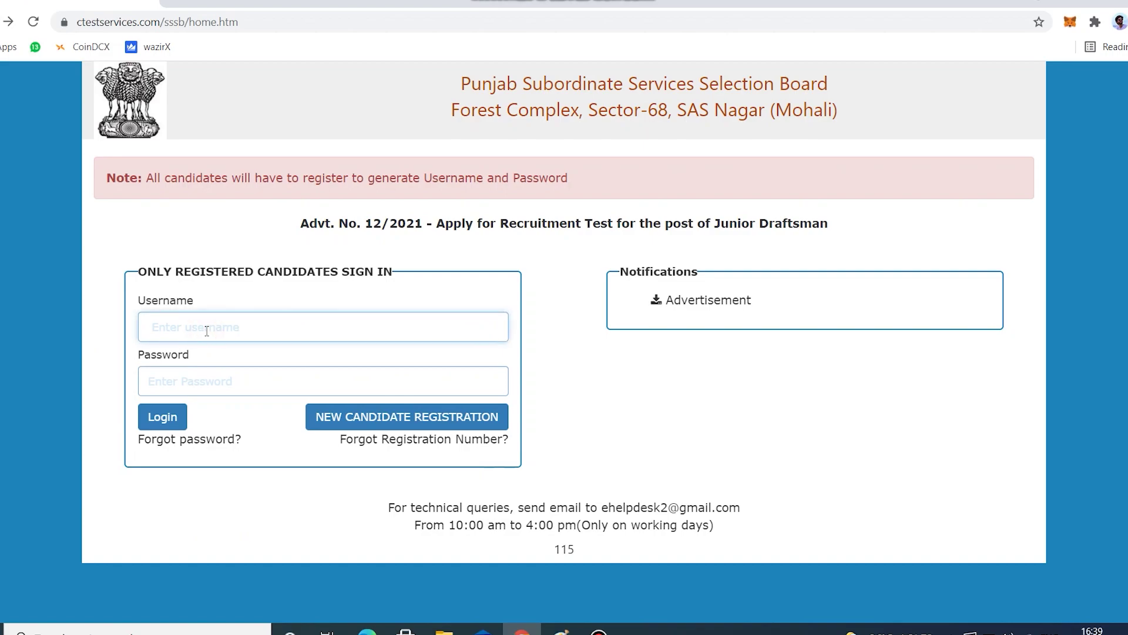
pyautogui.moveTo(149, 326); pyautogui.dragTo(277, 338)
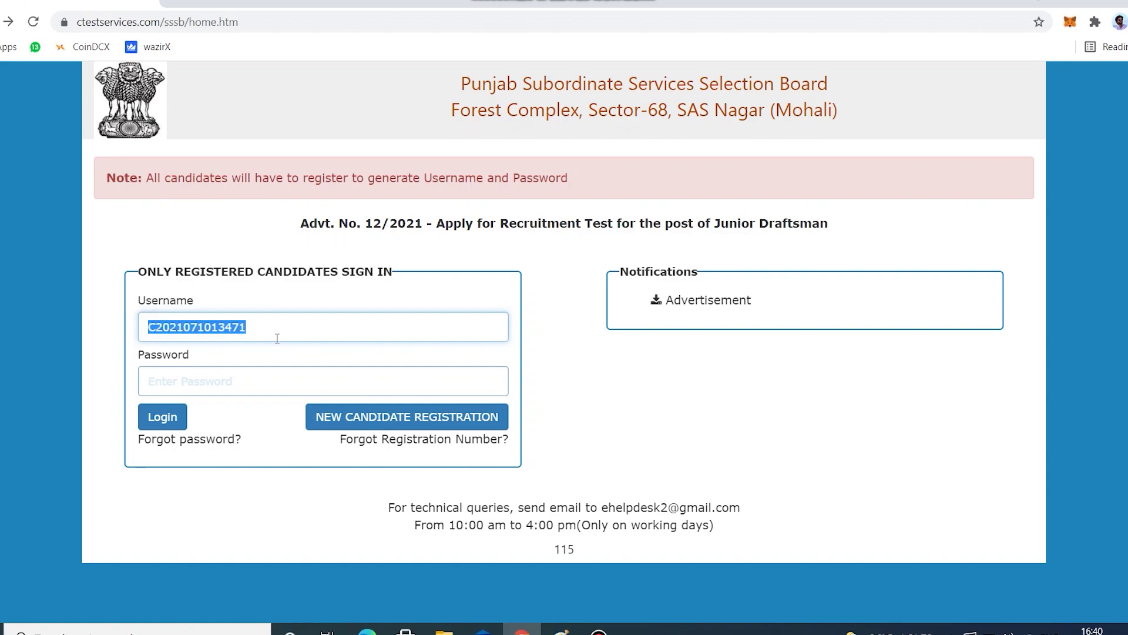
pyautogui.click(216, 386)
pyautogui.write('*******')
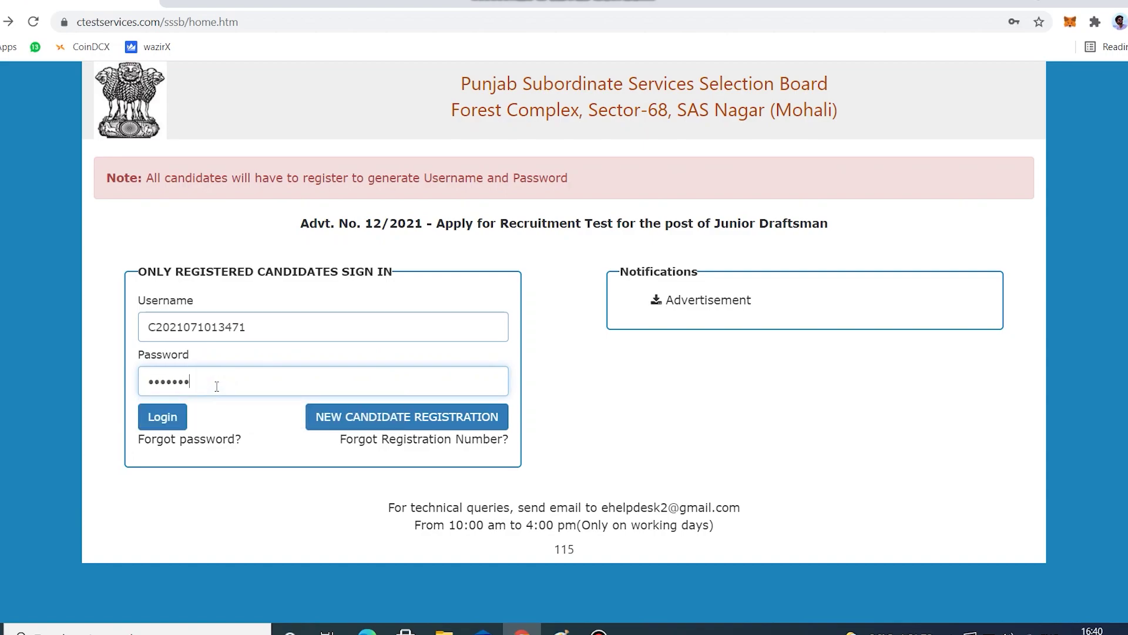
pyautogui.write('**')
# Log in and open Basic Info from the Application menu.
pyautogui.click(168, 419)
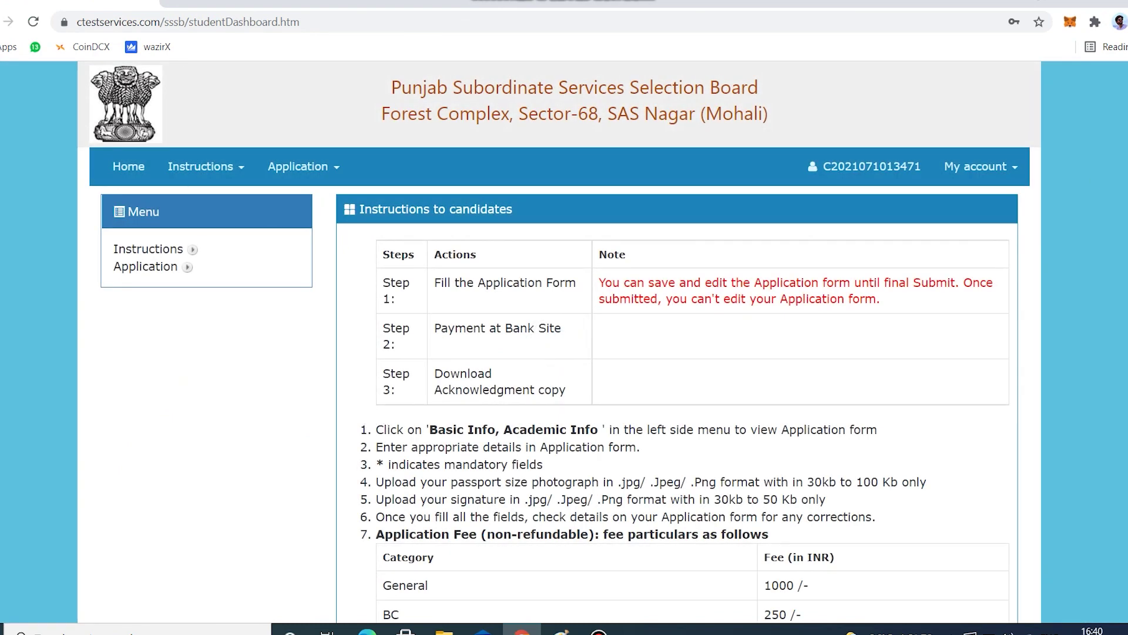
pyautogui.scroll(-5, 558, 353)
pyautogui.scroll(4, 558, 352)
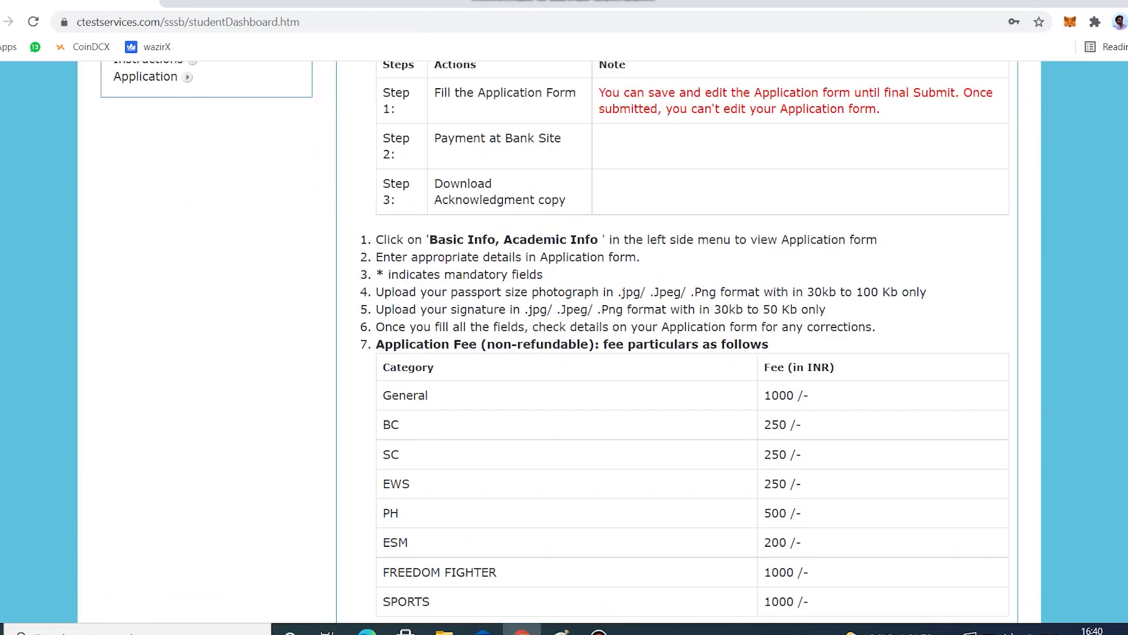
pyautogui.scroll(1, 558, 341)
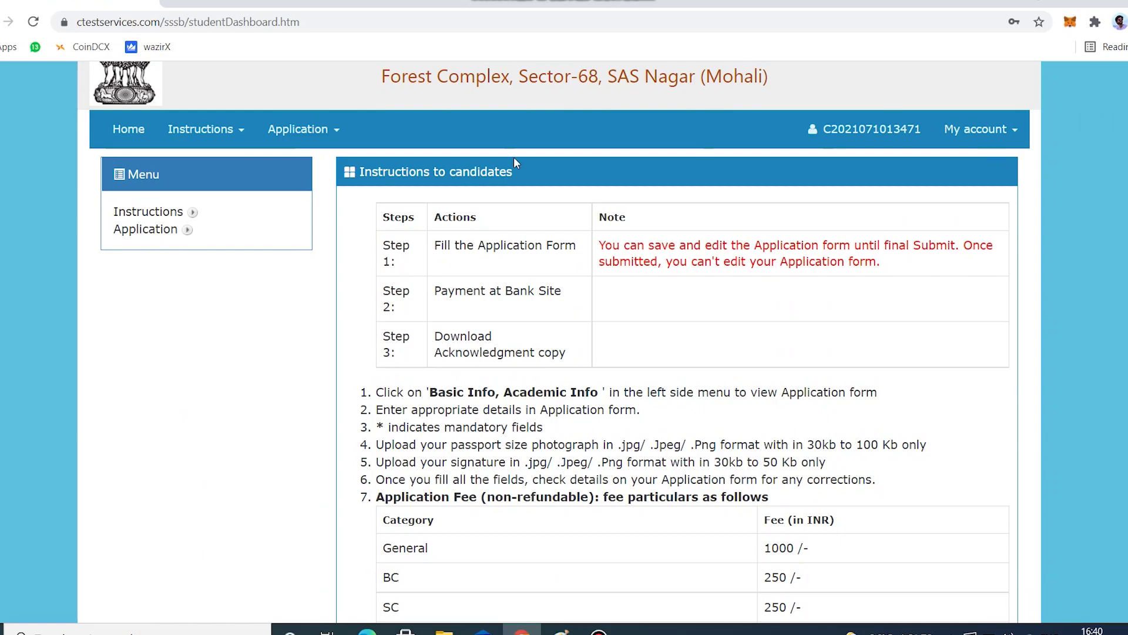
pyautogui.click(330, 136)
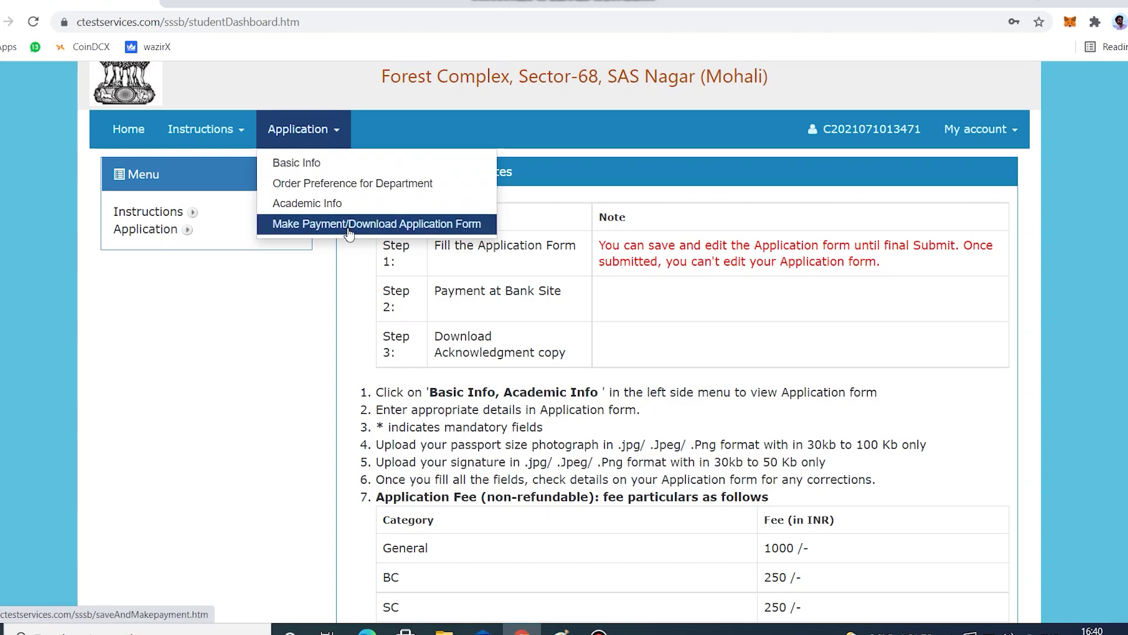
pyautogui.click(316, 162)
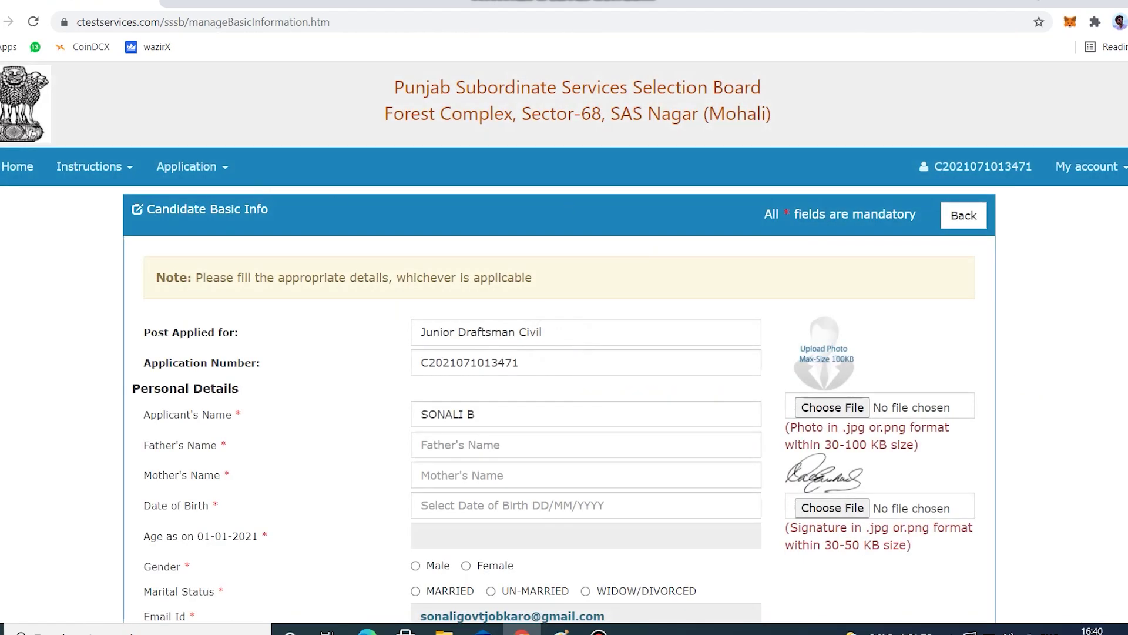
pyautogui.scroll(-15, 564, 341)
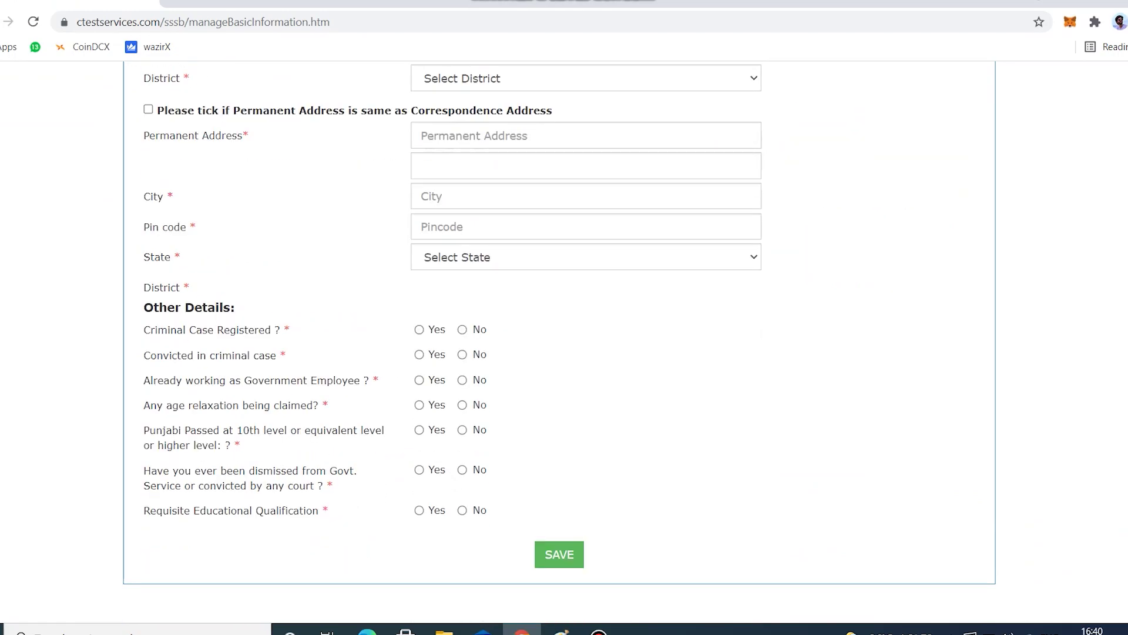
pyautogui.scroll(15, 564, 341)
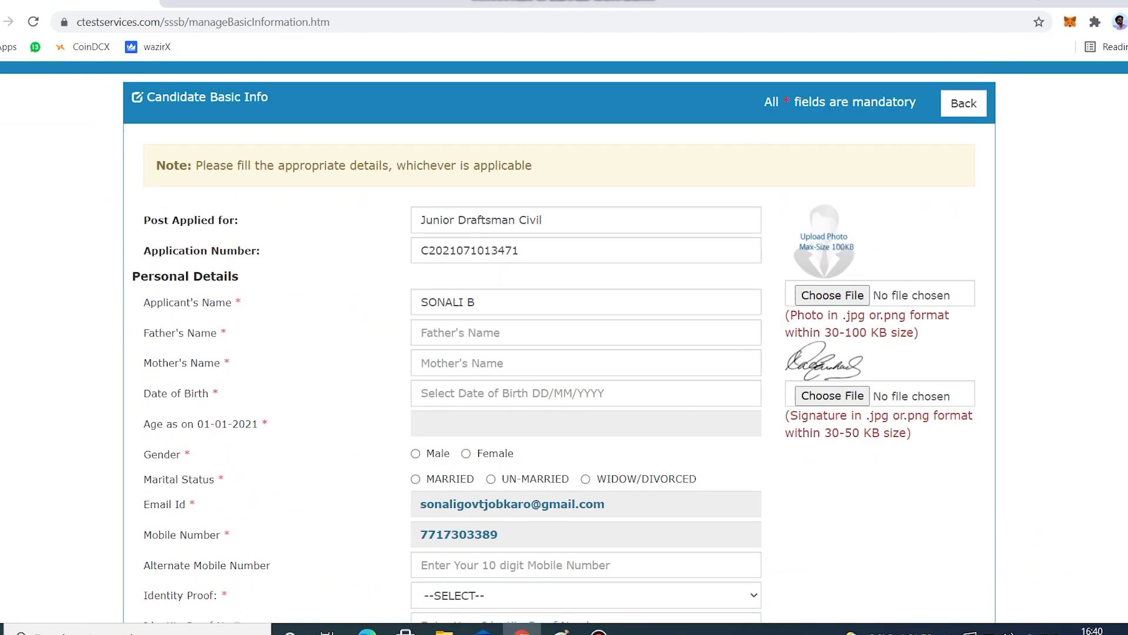
pyautogui.scroll(2, 565, 341)
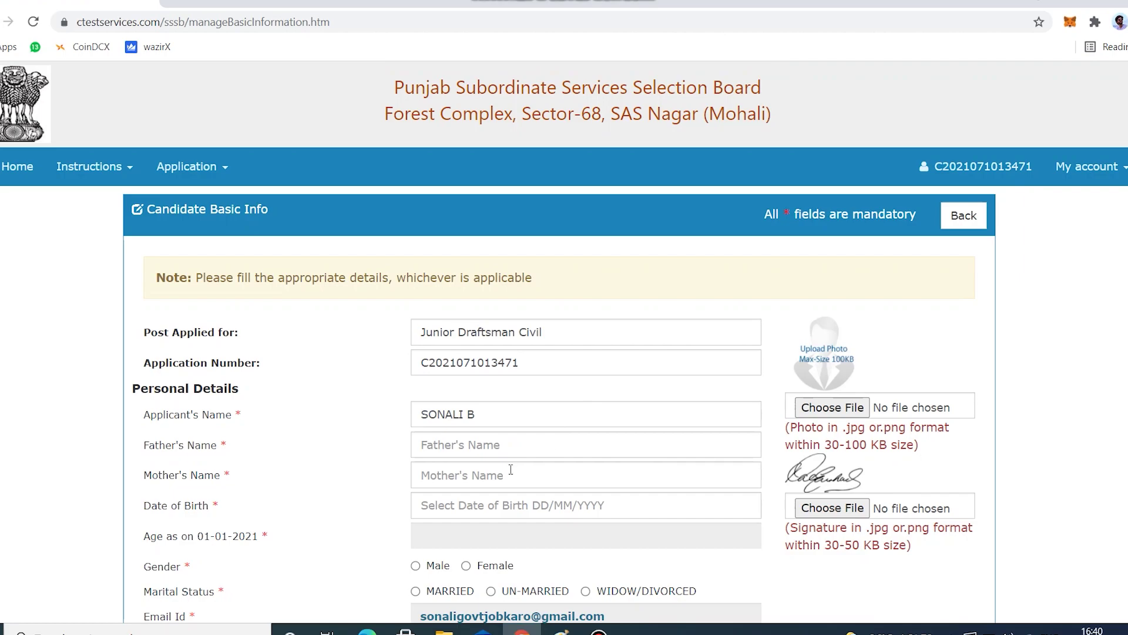
pyautogui.scroll(-3, 565, 341)
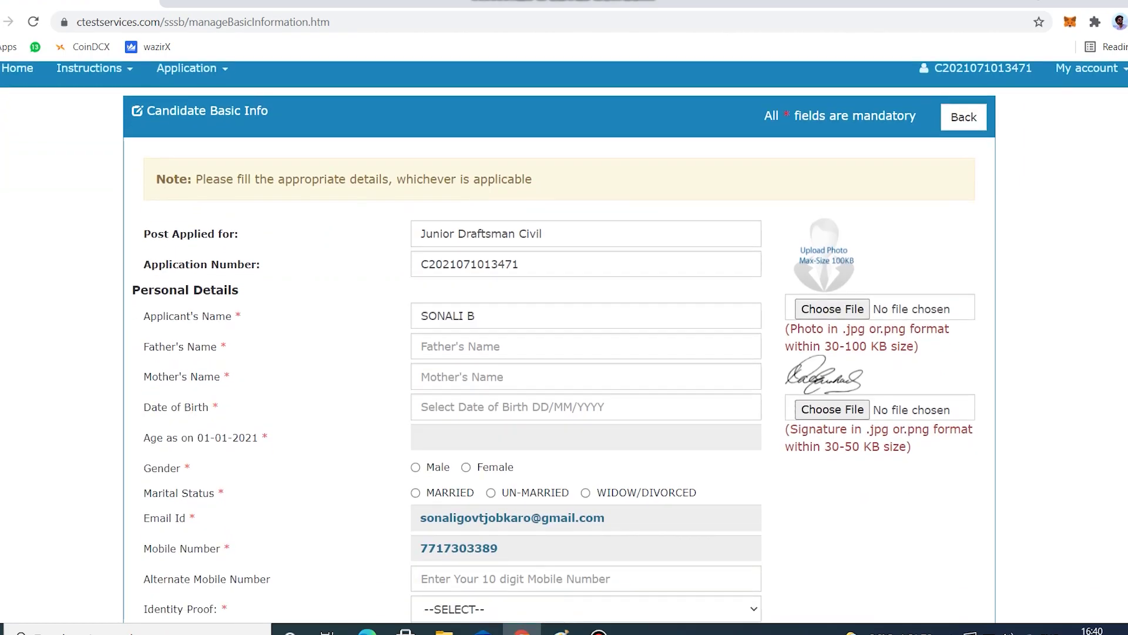
pyautogui.scroll(-1, 564, 340)
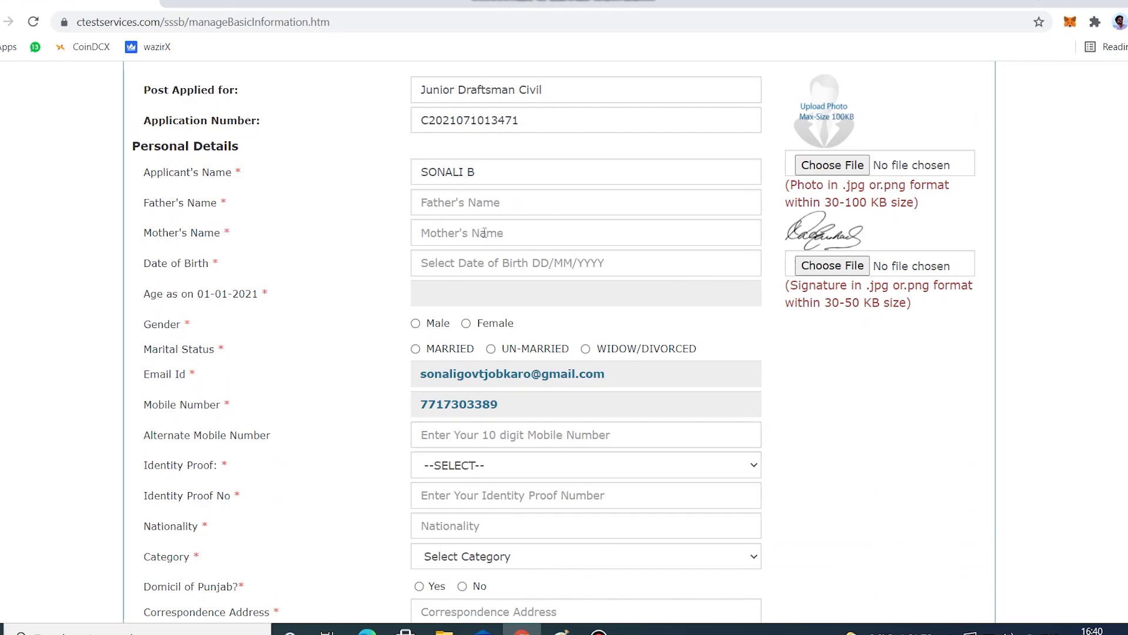
# Enter FATHER and MOTHER as the father's and mother's names.
pyautogui.click(449, 208)
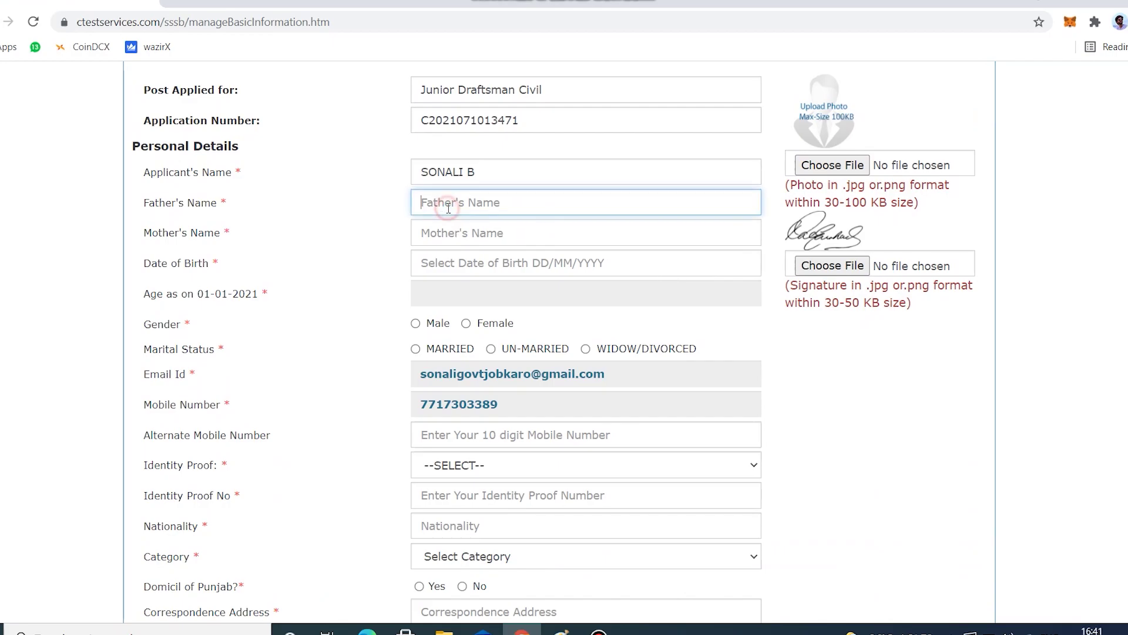
pyautogui.write('FATHER')
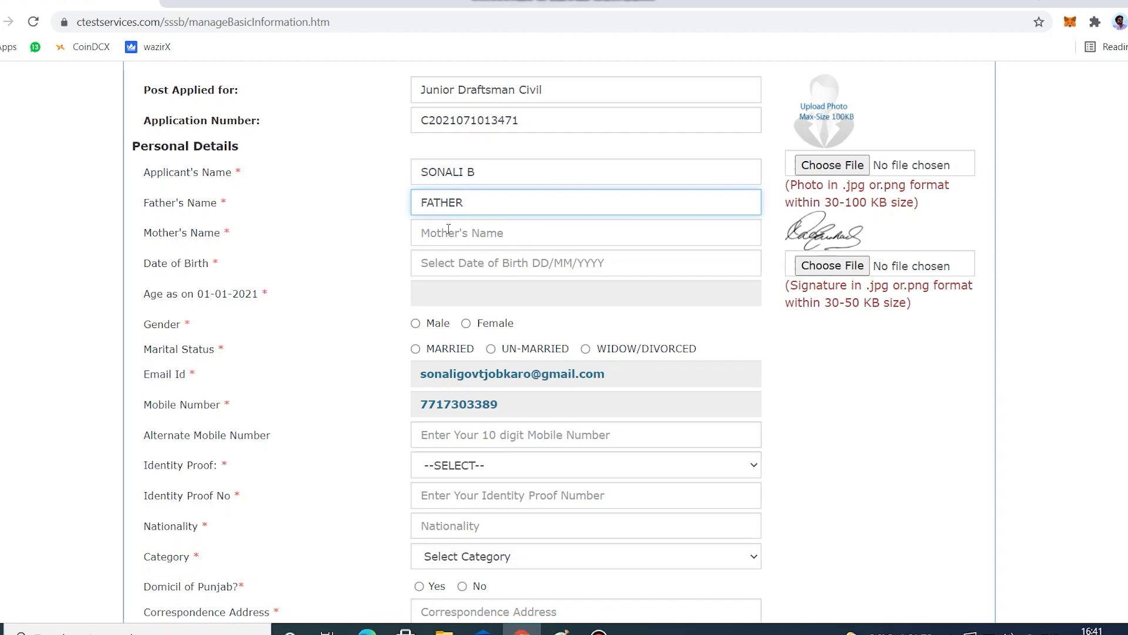
pyautogui.click(449, 231)
pyautogui.write('MOTHER')
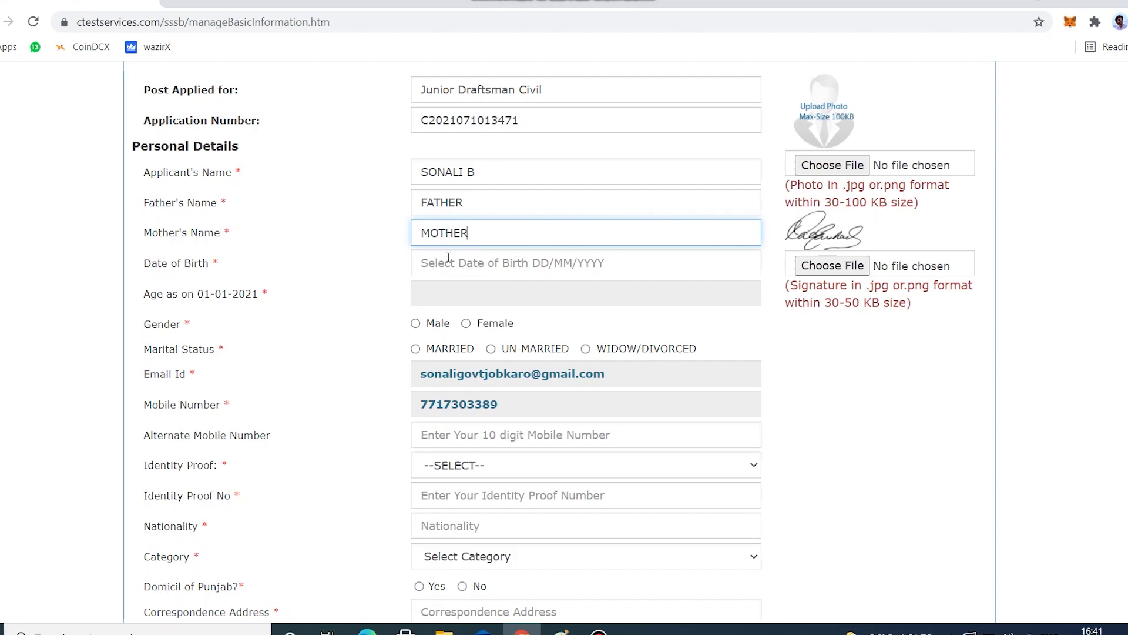
pyautogui.click(448, 262)
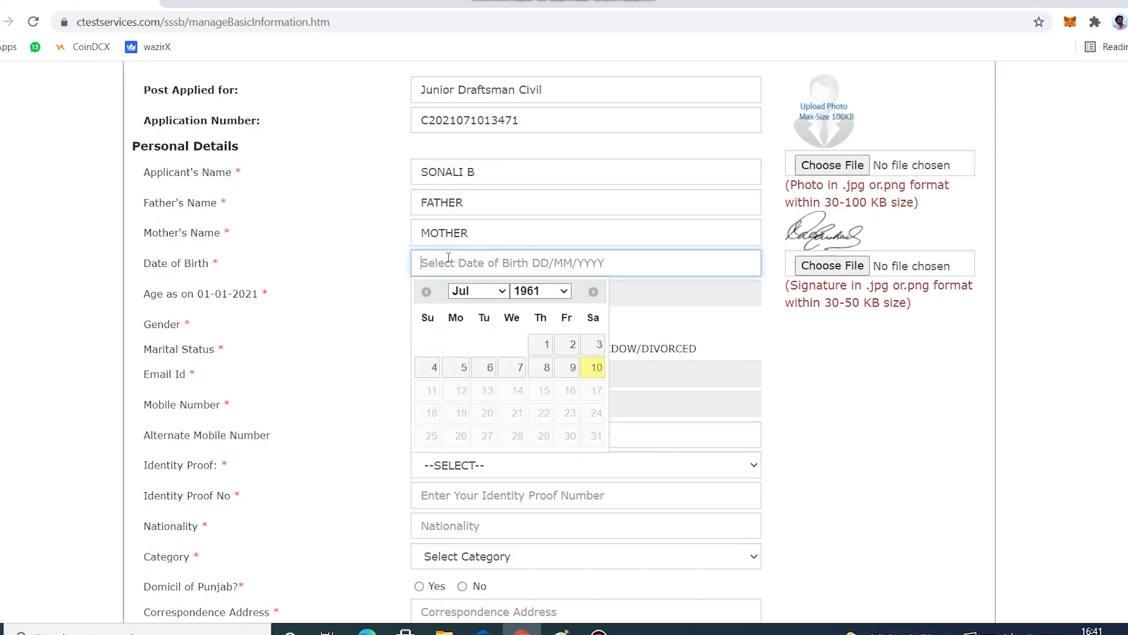
pyautogui.click(470, 291)
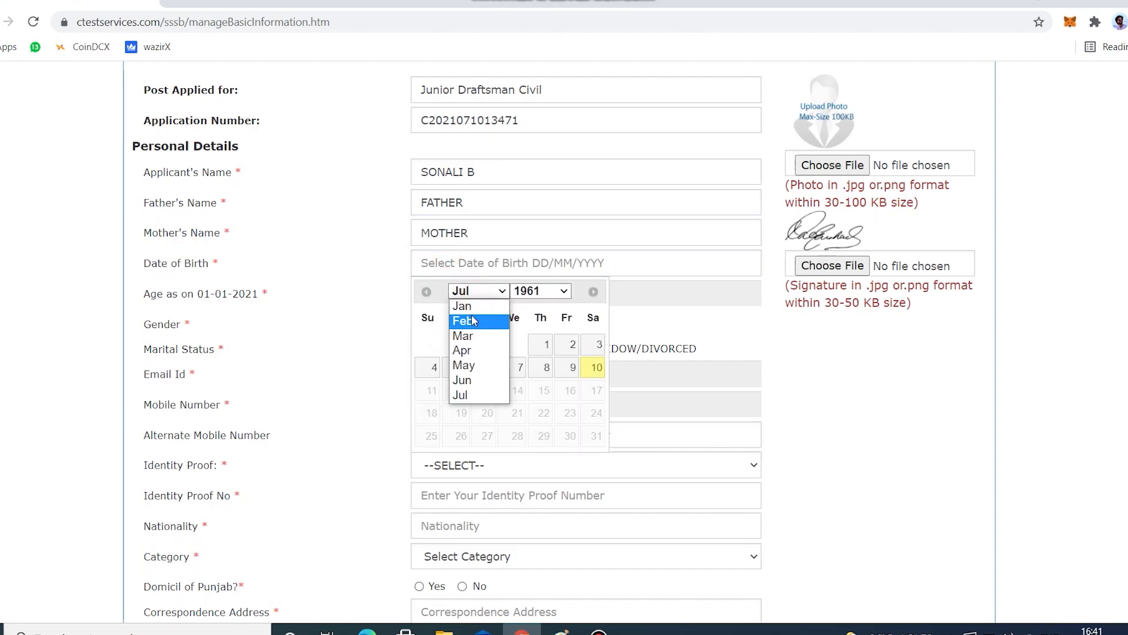
pyautogui.click(474, 320)
pyautogui.click(538, 291)
pyautogui.scroll(-1, 529, 582)
pyautogui.moveTo(567, 436); pyautogui.dragTo(579, 572)
pyautogui.click(544, 528)
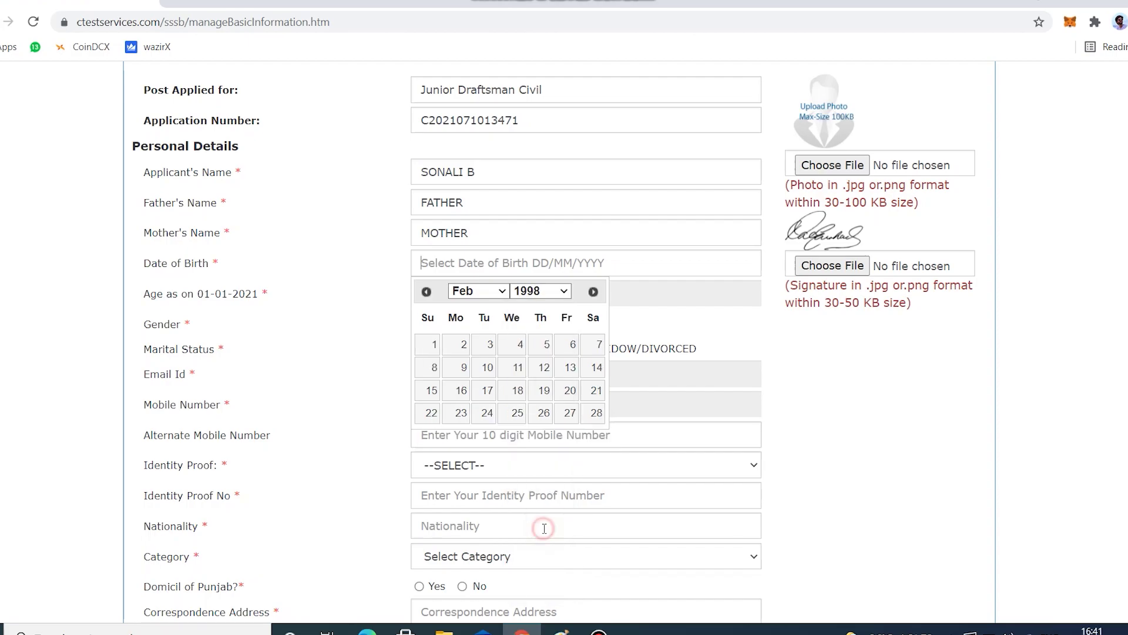
pyautogui.click(597, 413)
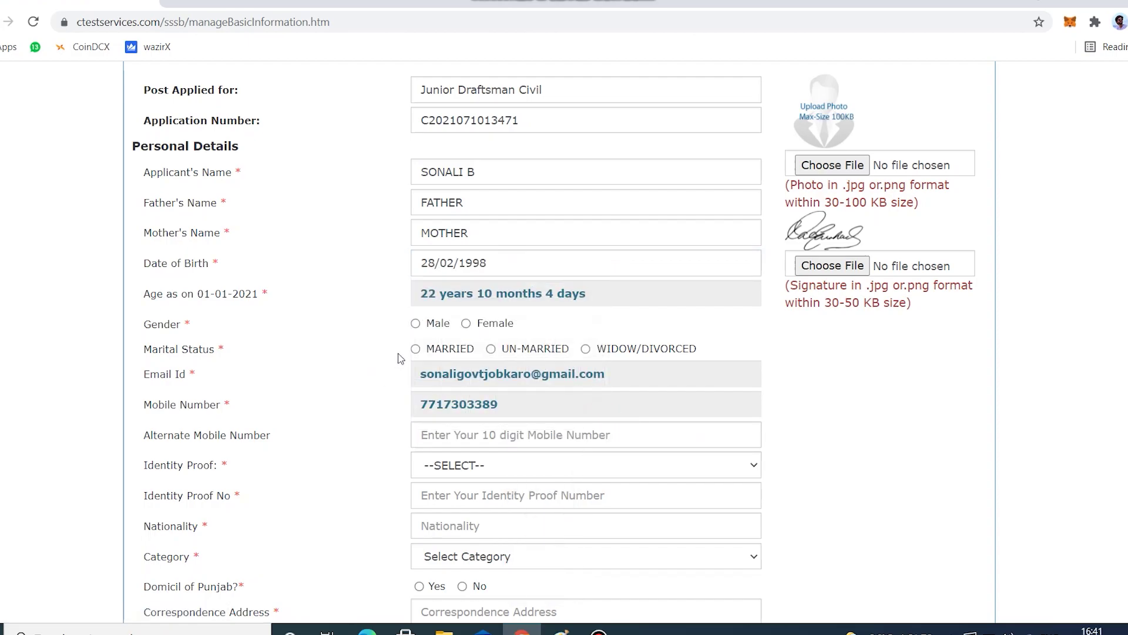
# Select Female as gender and Un-married as marital status.
pyautogui.click(470, 325)
pyautogui.click(416, 349)
pyautogui.click(491, 349)
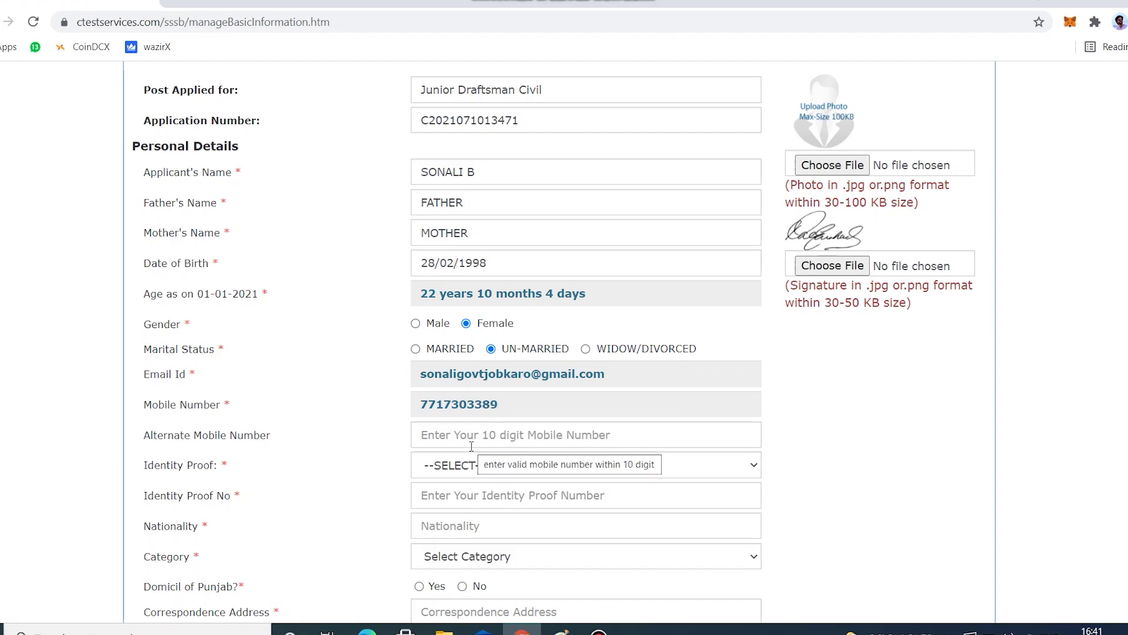
# Choose PAN as identity proof, enter the PAN number, and enter INDIAN as nationality.
pyautogui.scroll(-1, 855, 428)
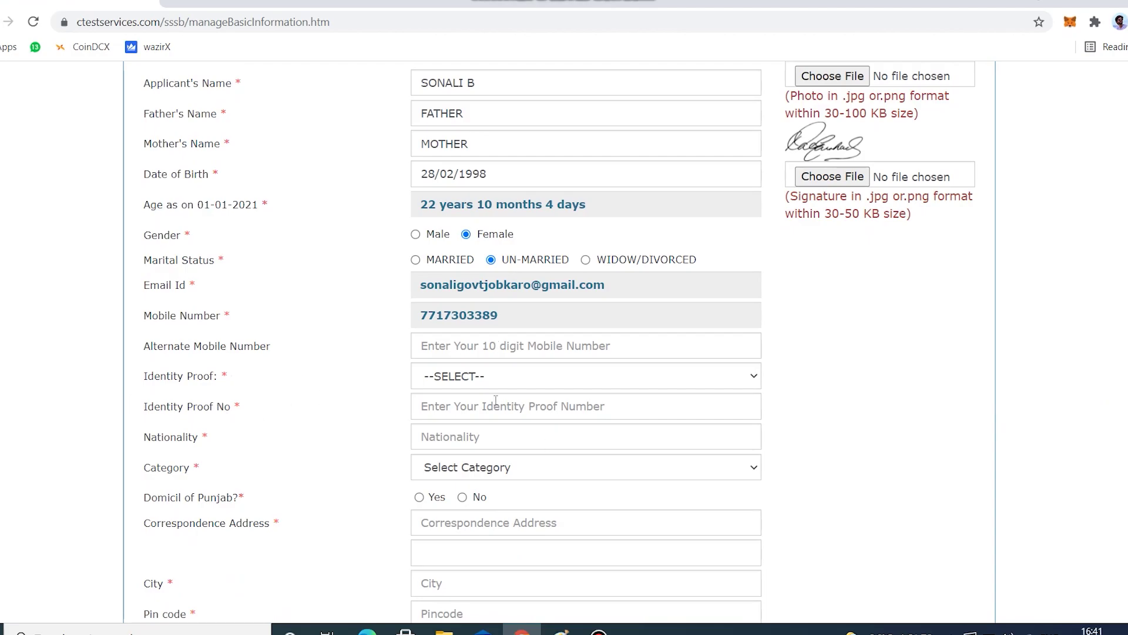
pyautogui.click(540, 387)
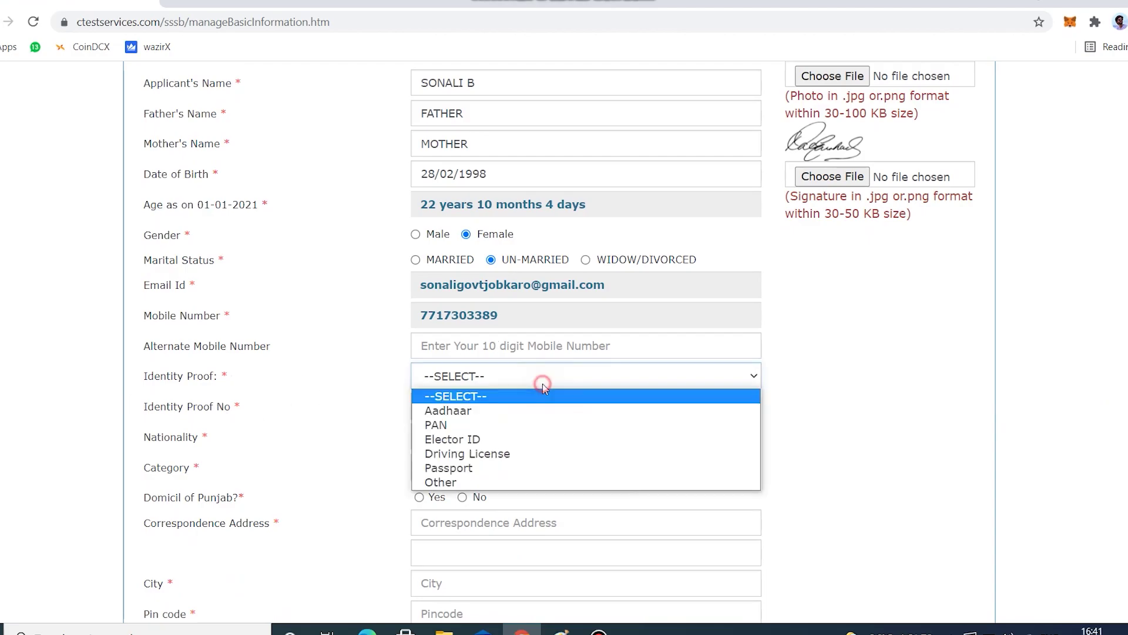
pyautogui.click(544, 427)
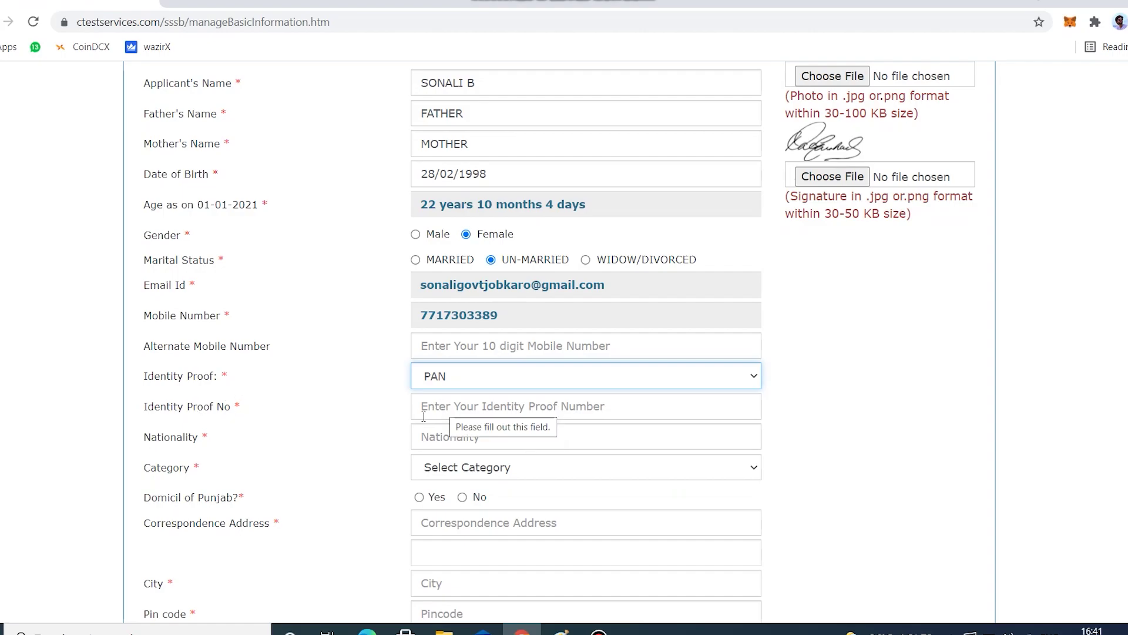
pyautogui.click(423, 415)
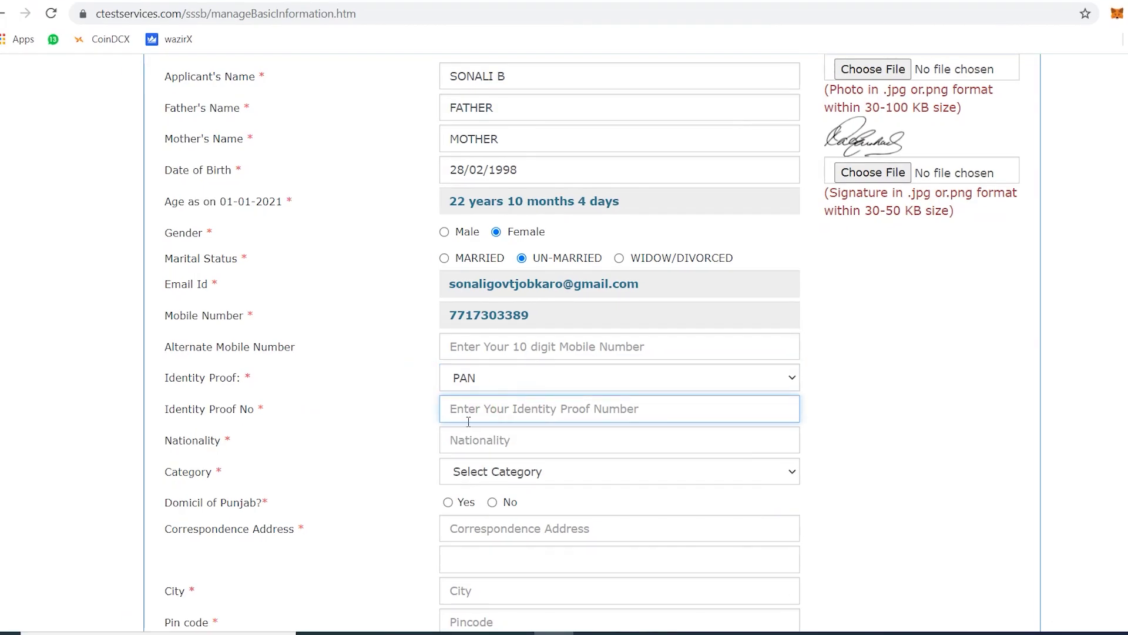
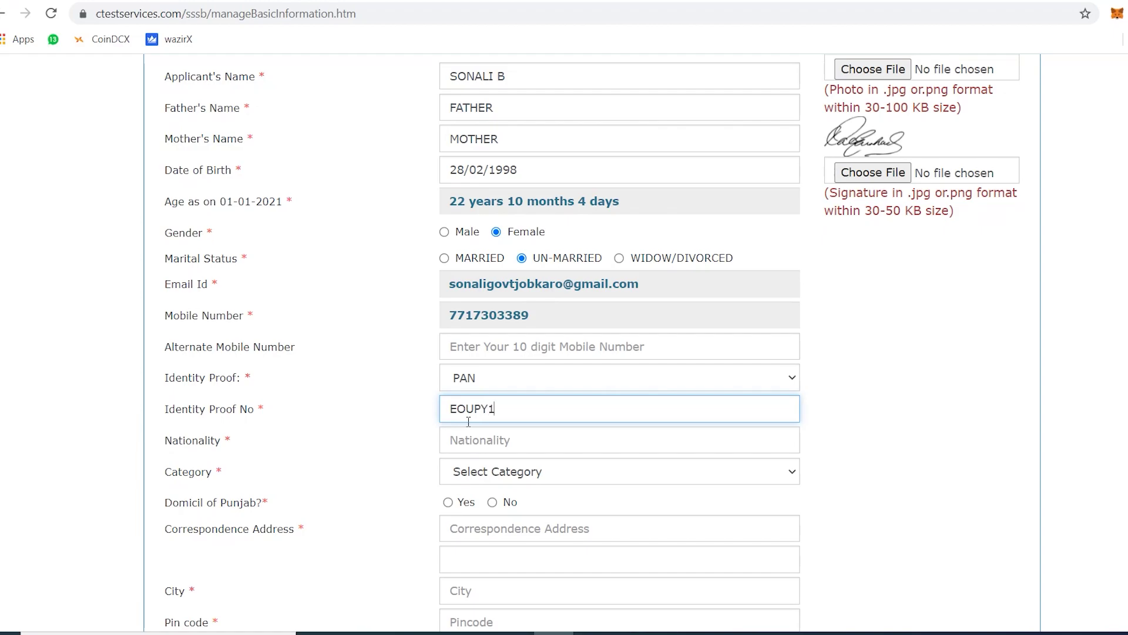
pyautogui.click(467, 434)
pyautogui.write('INDIAN')
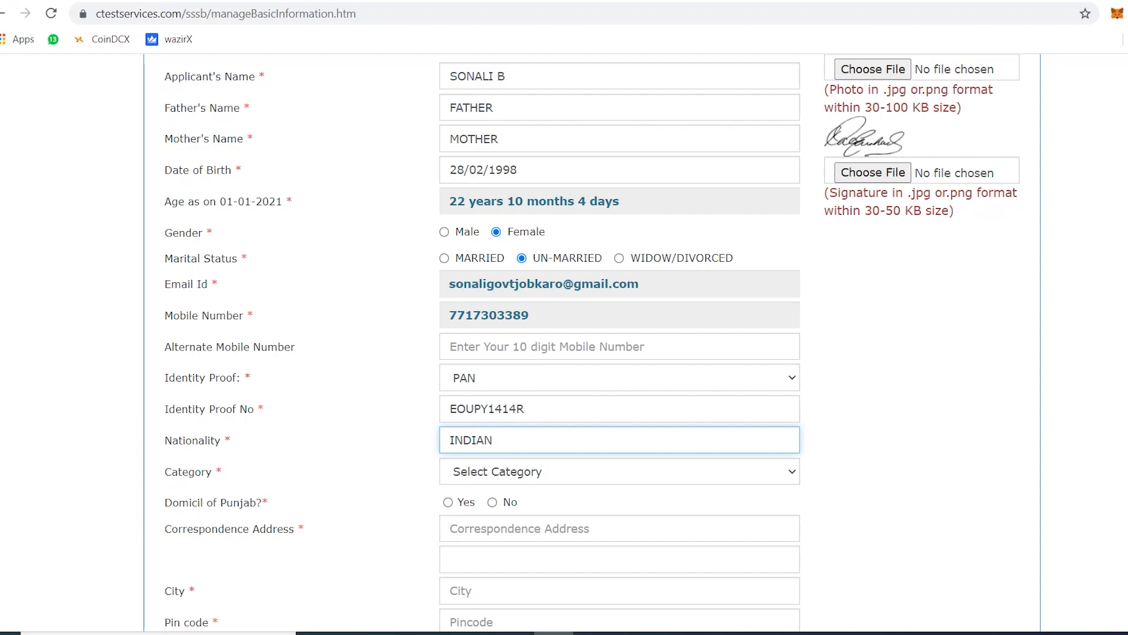
# Choose category 101-General and answer Yes to the Punjab domicile question.
pyautogui.scroll(-5, 587, 341)
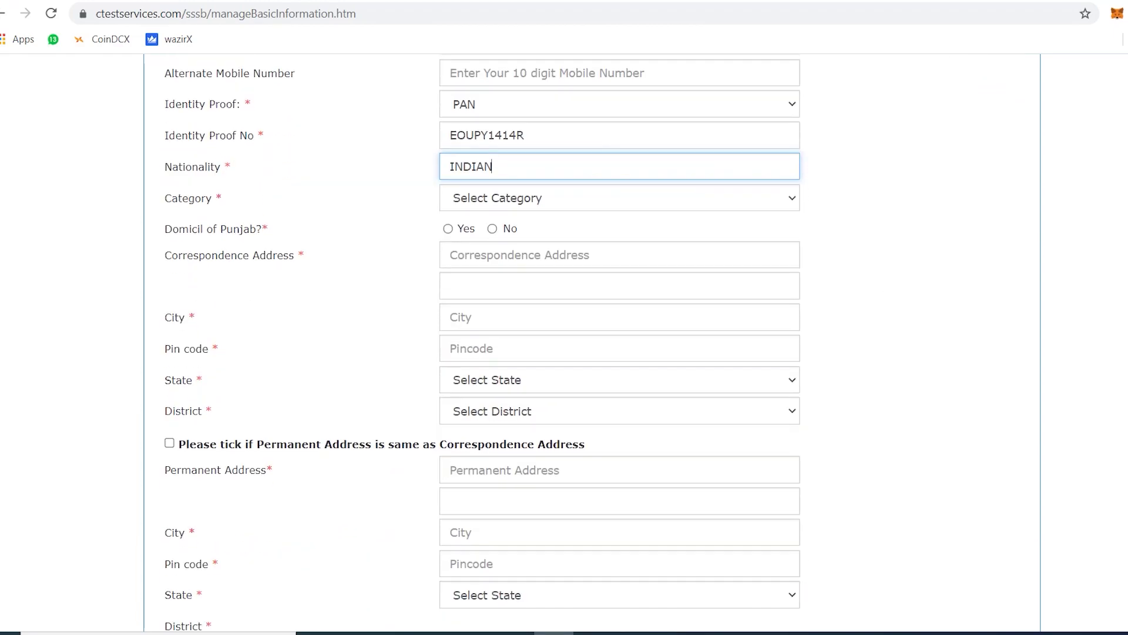
pyautogui.scroll(-1, 587, 341)
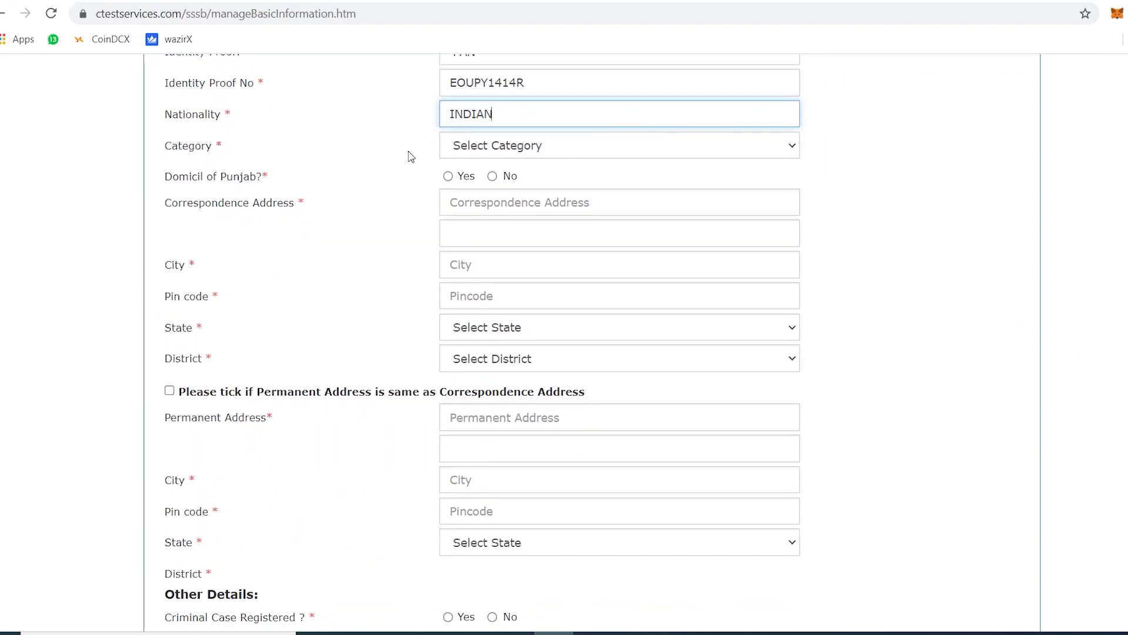
pyautogui.click(557, 152)
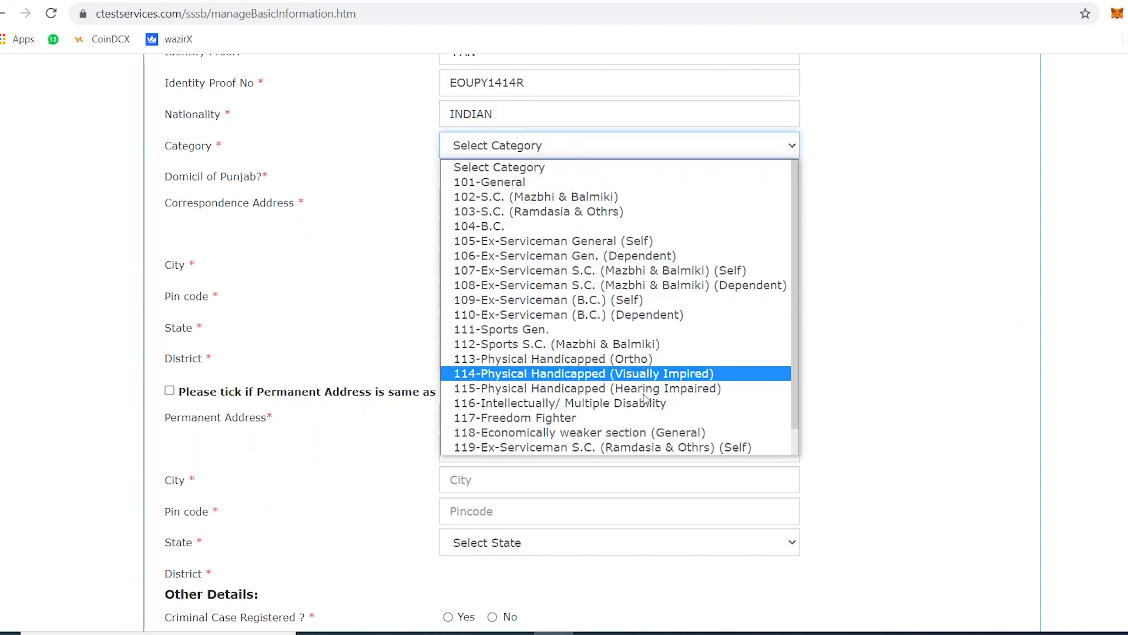
pyautogui.scroll(-1, 587, 438)
pyautogui.scroll(1, 598, 188)
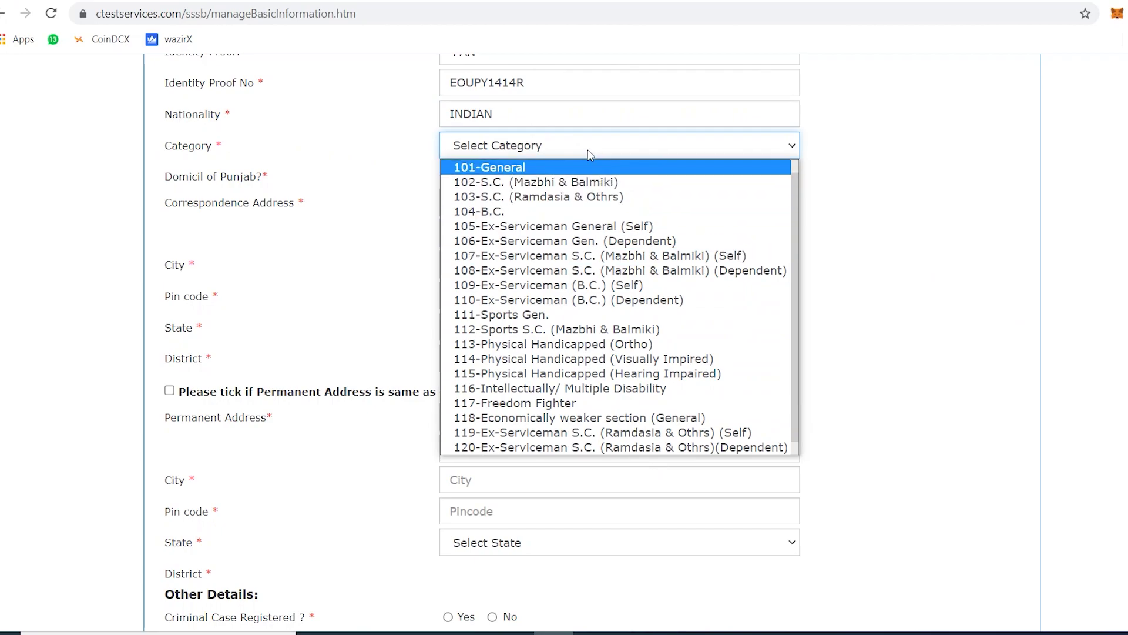
pyautogui.click(580, 171)
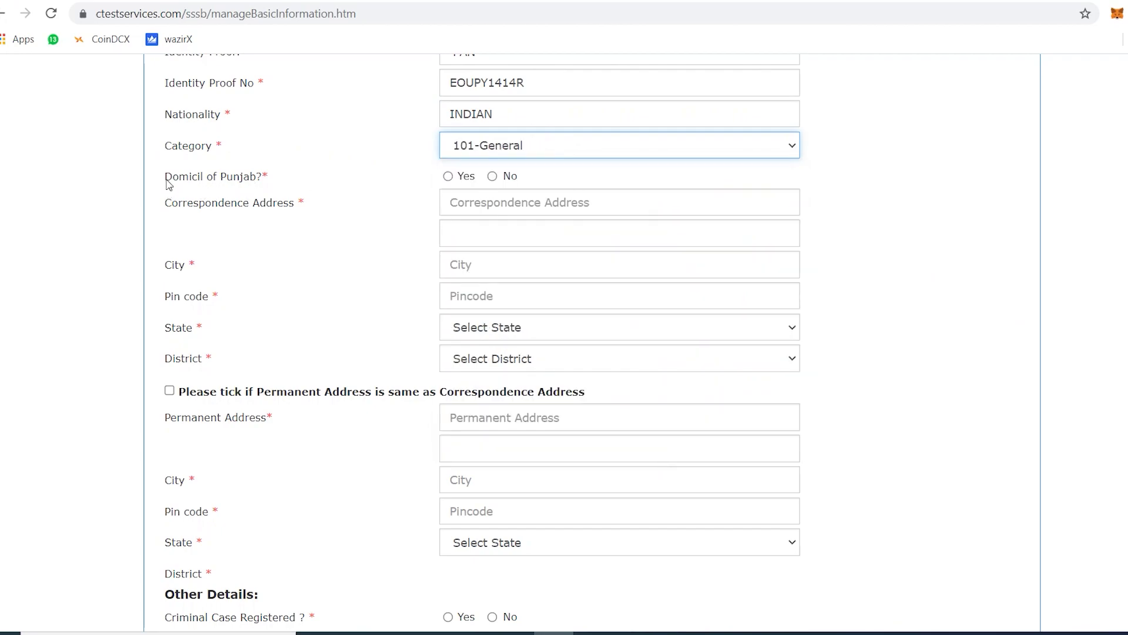
pyautogui.moveTo(166, 175); pyautogui.dragTo(281, 177)
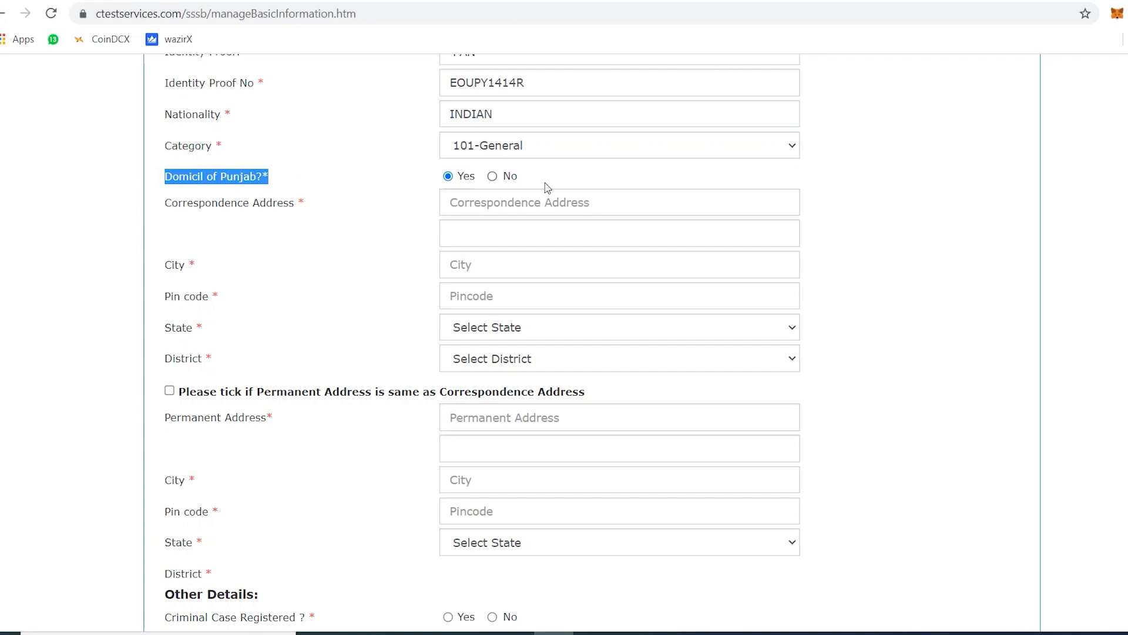
# Enter the correspondence street address, city and pin code.
pyautogui.click(483, 203)
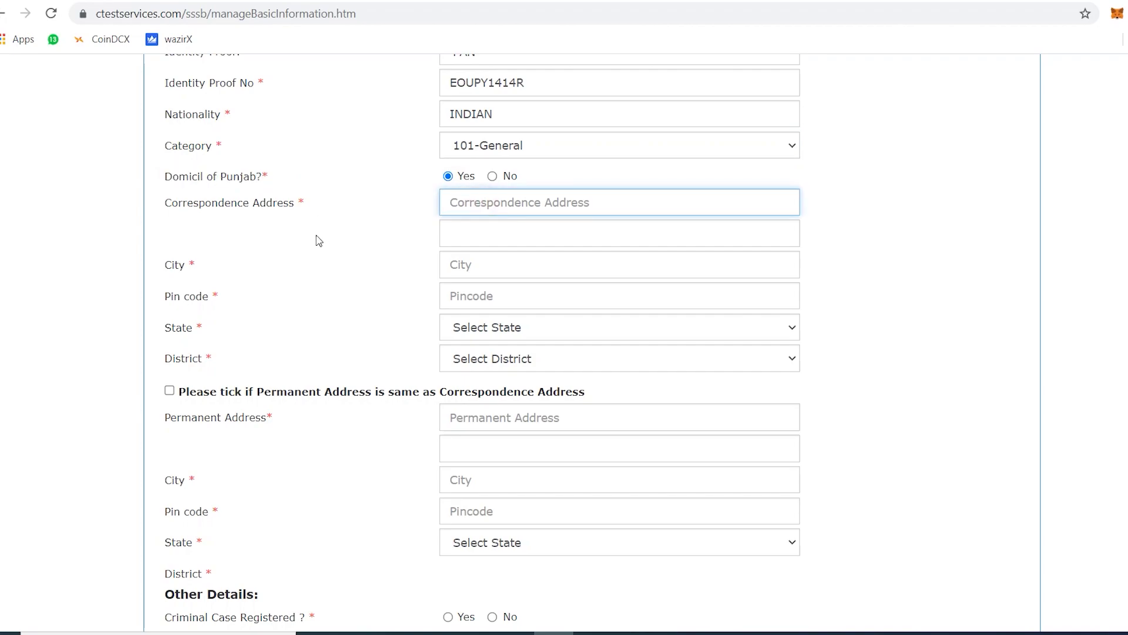
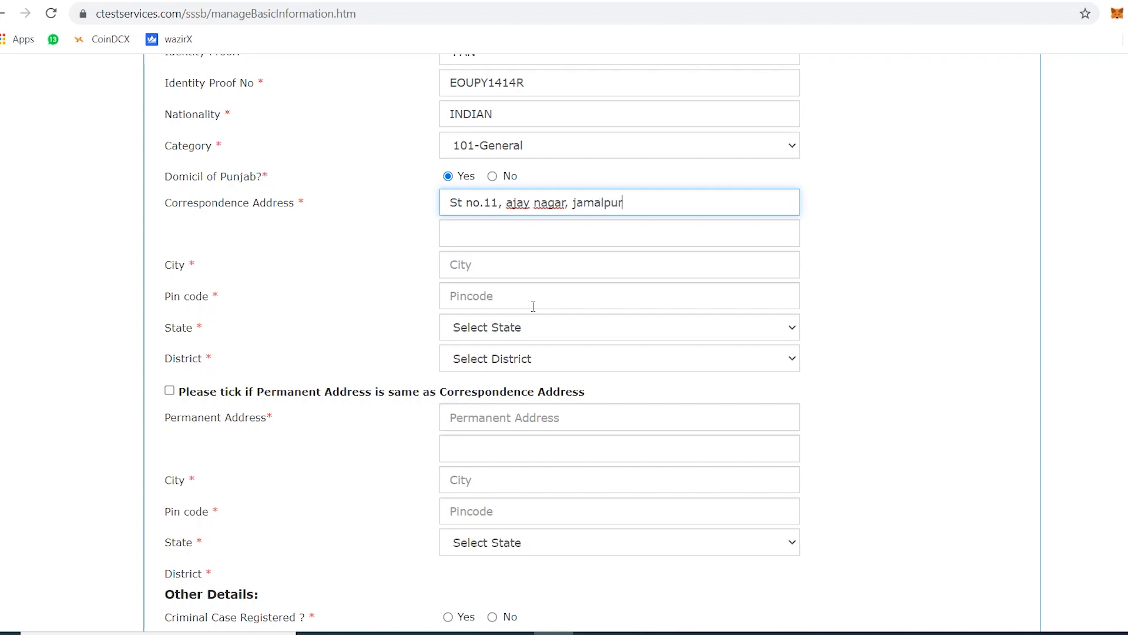
pyautogui.click(479, 231)
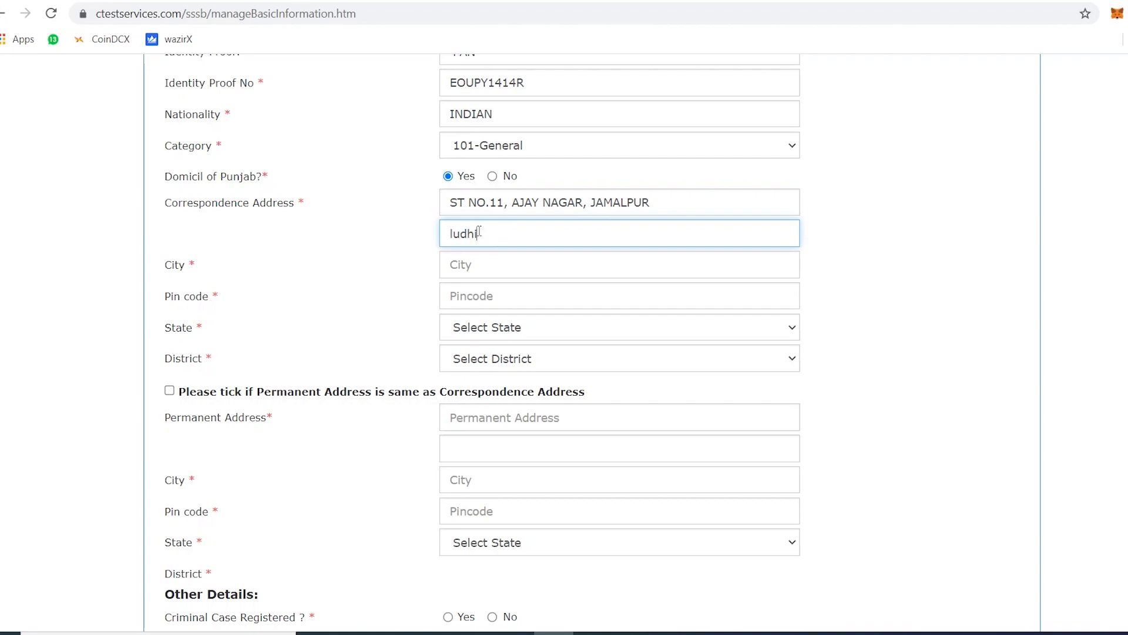
pyautogui.click(470, 267)
pyautogui.write('lu')
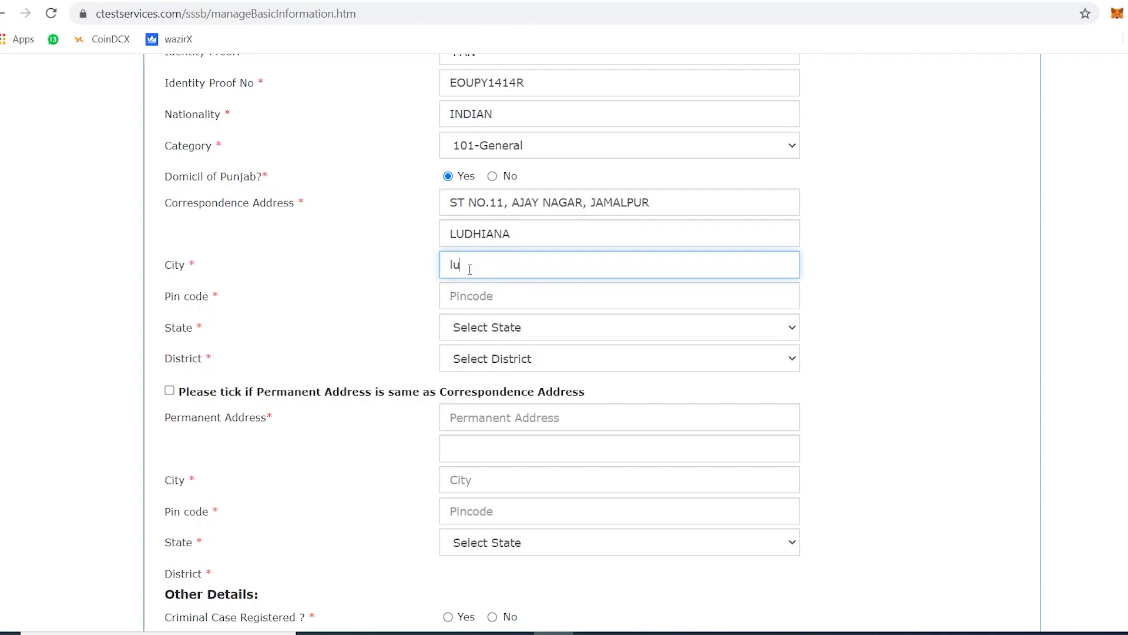
pyautogui.write('dhiana')
pyautogui.click(463, 294)
pyautogui.write('141015')
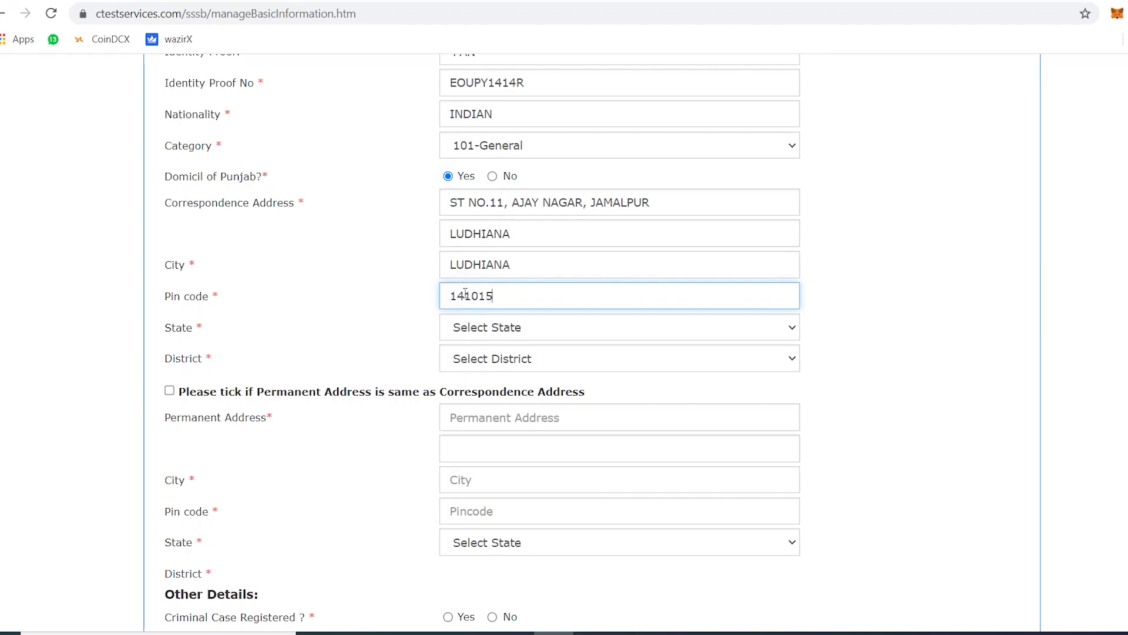
# Set the correspondence state to Punjab and district to Ludhiana.
pyautogui.click(461, 328)
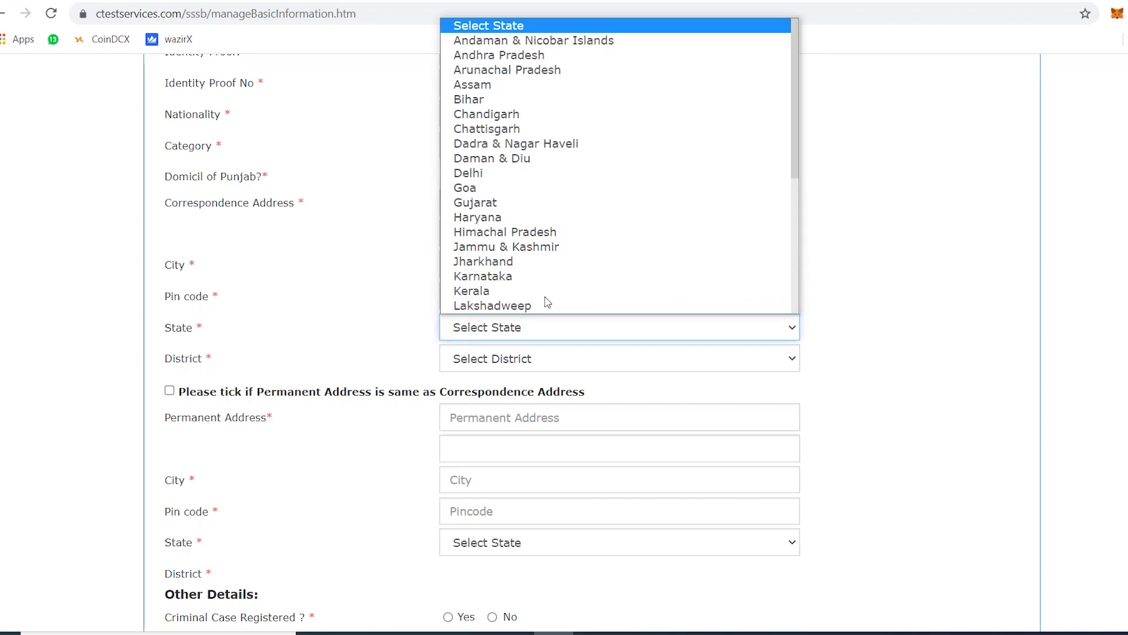
pyautogui.moveTo(796, 158); pyautogui.dragTo(766, 262)
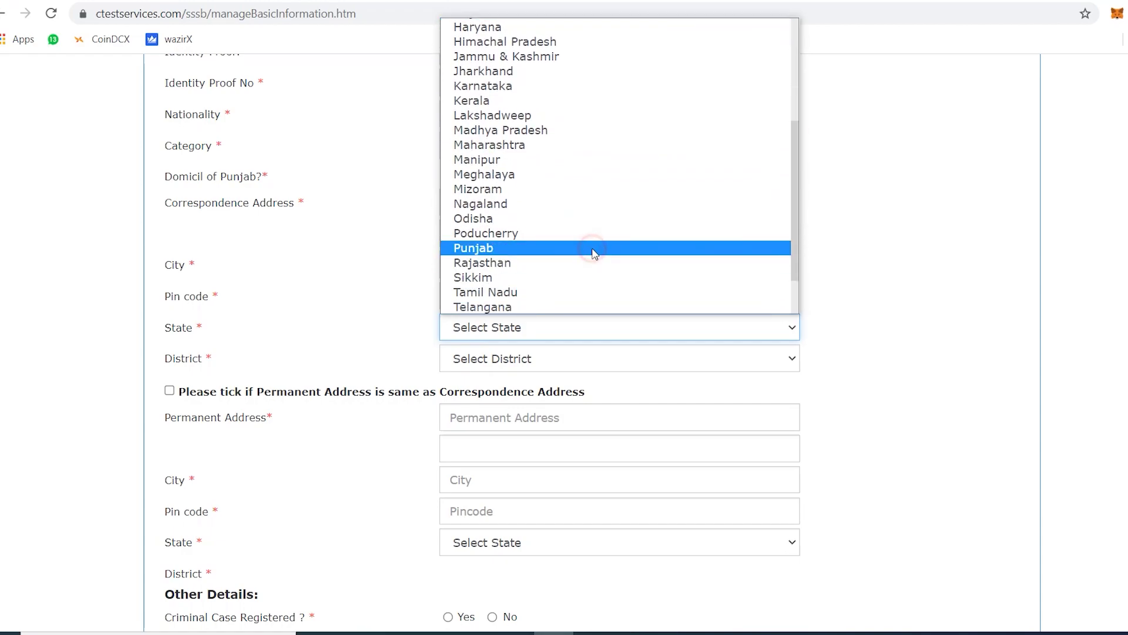
pyautogui.click(593, 251)
pyautogui.click(715, 359)
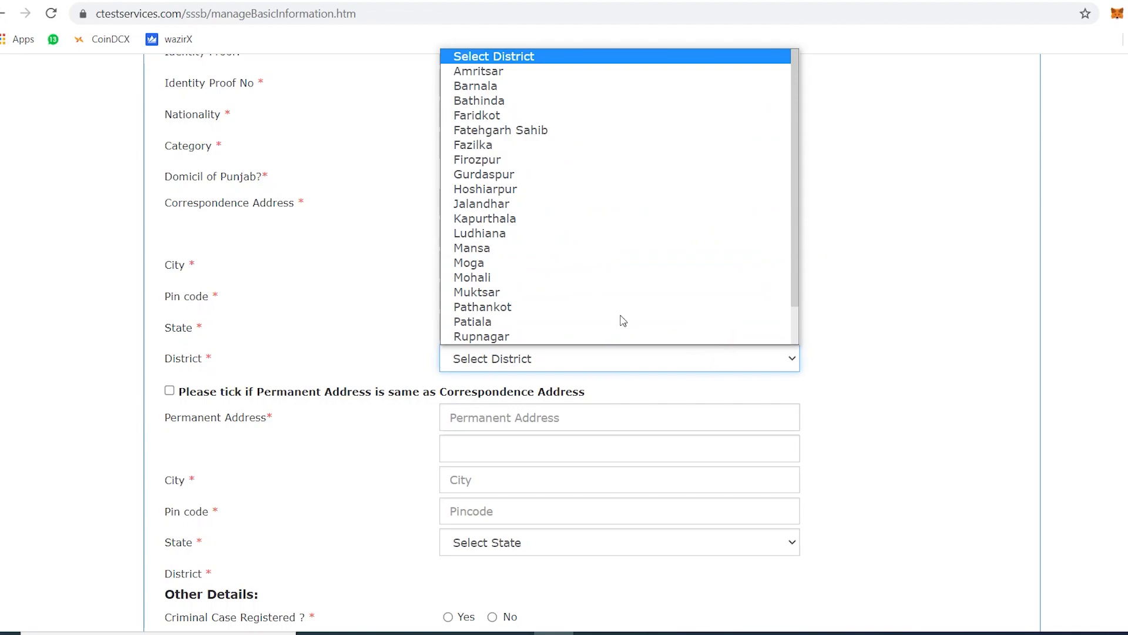
pyautogui.click(583, 234)
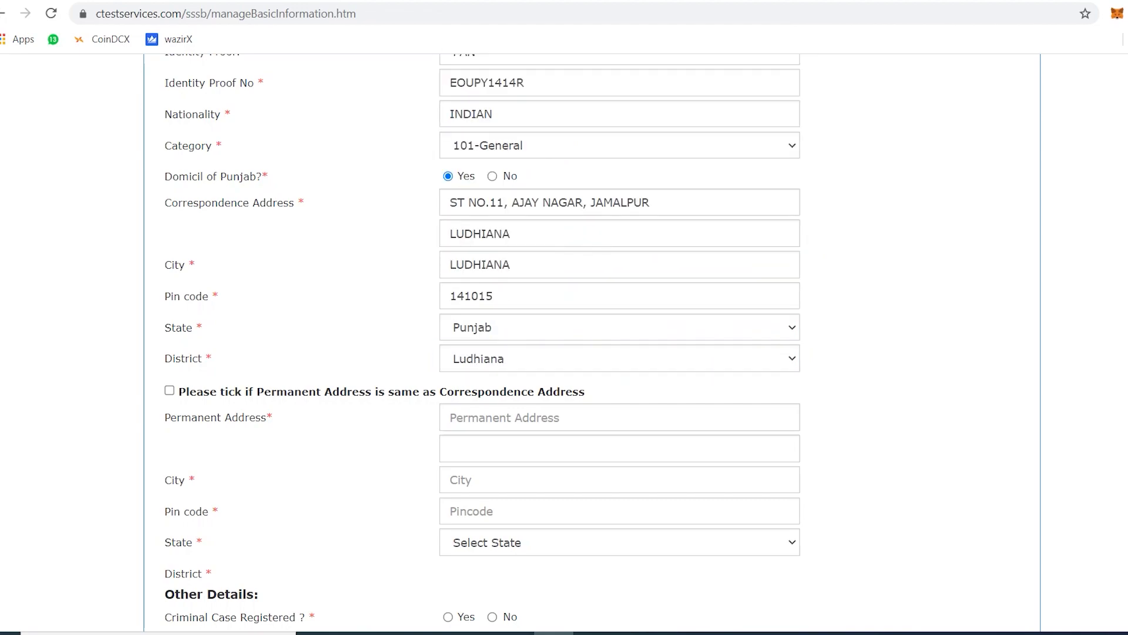
# Tick 'Permanent Address is same as Correspondence Address' to copy the correspondence address.
pyautogui.scroll(-3, 607, 385)
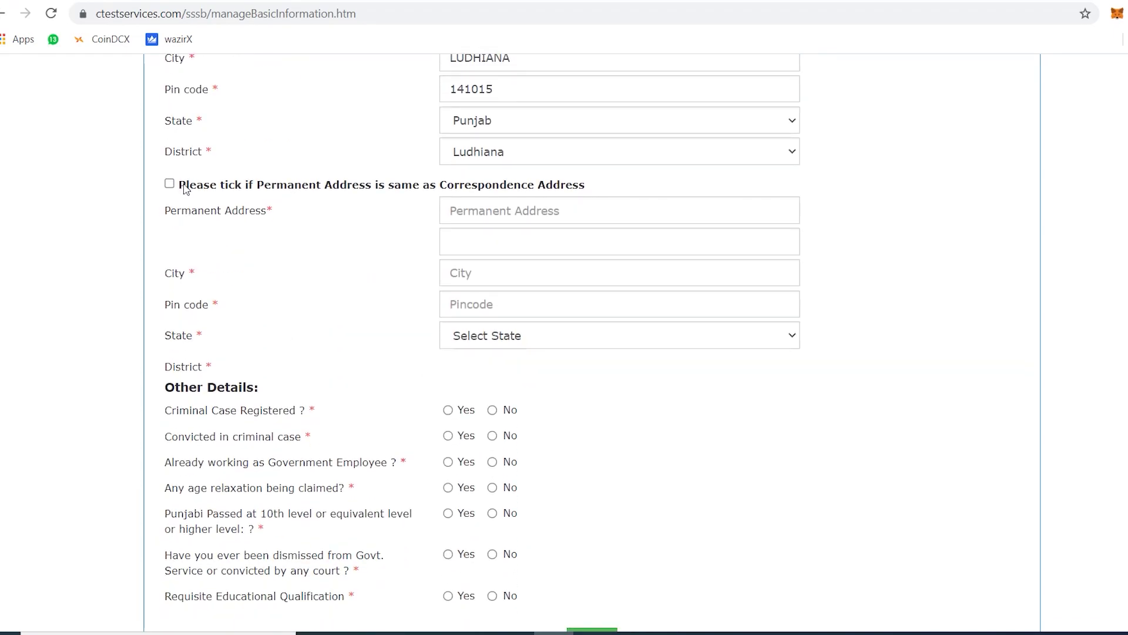
pyautogui.moveTo(182, 188); pyautogui.dragTo(601, 191)
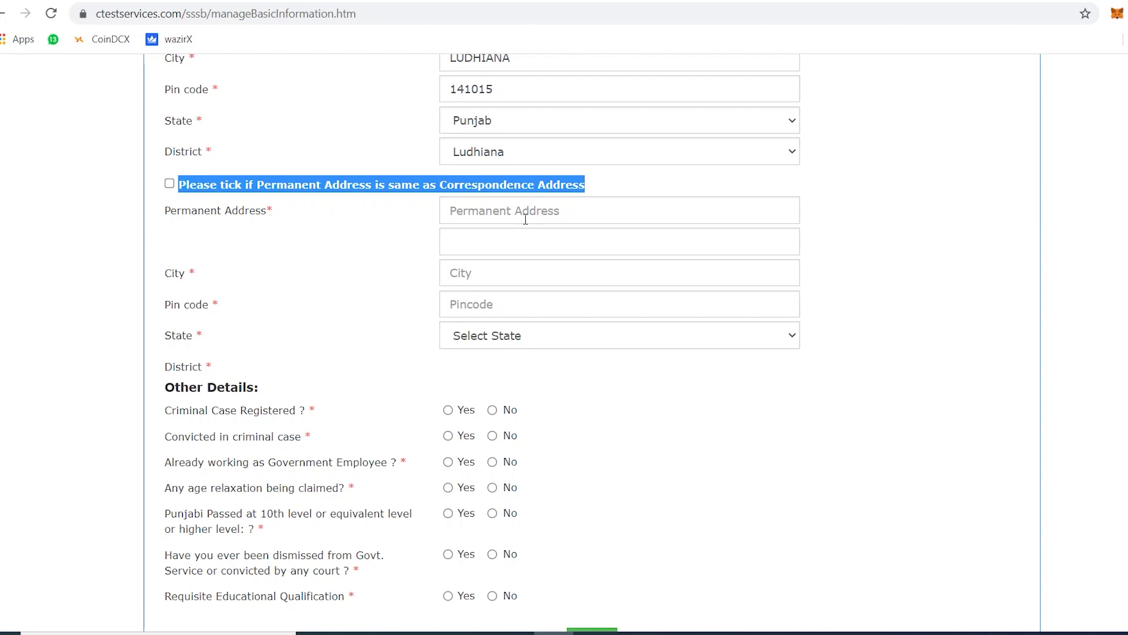
pyautogui.click(169, 183)
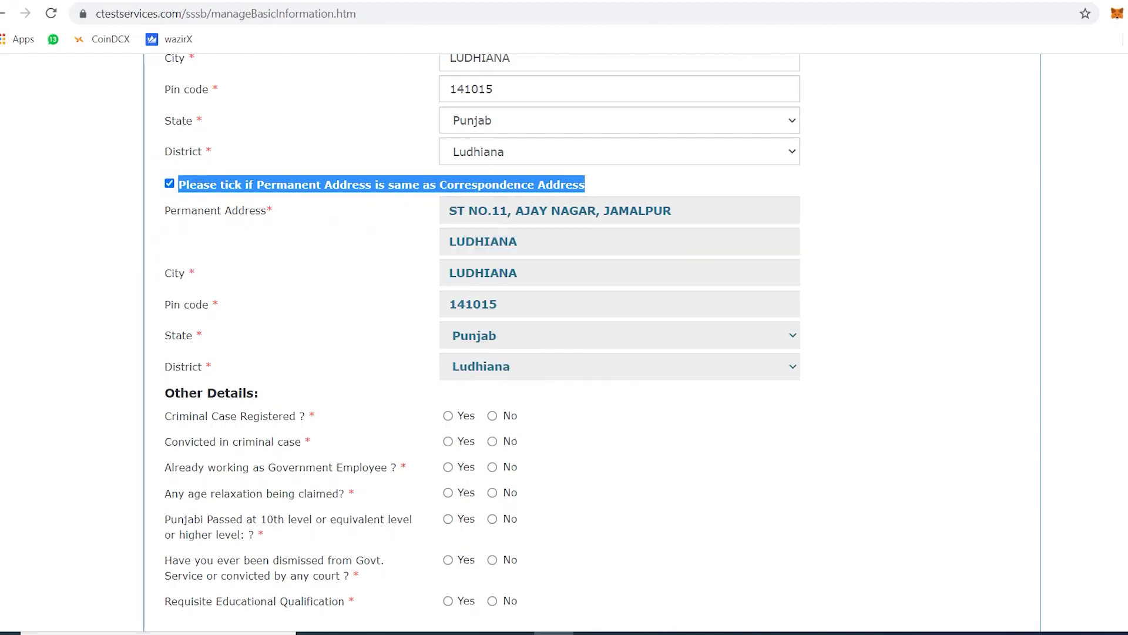
# Answer No to the criminal case registered question in Other Details.
pyautogui.scroll(-2, 592, 340)
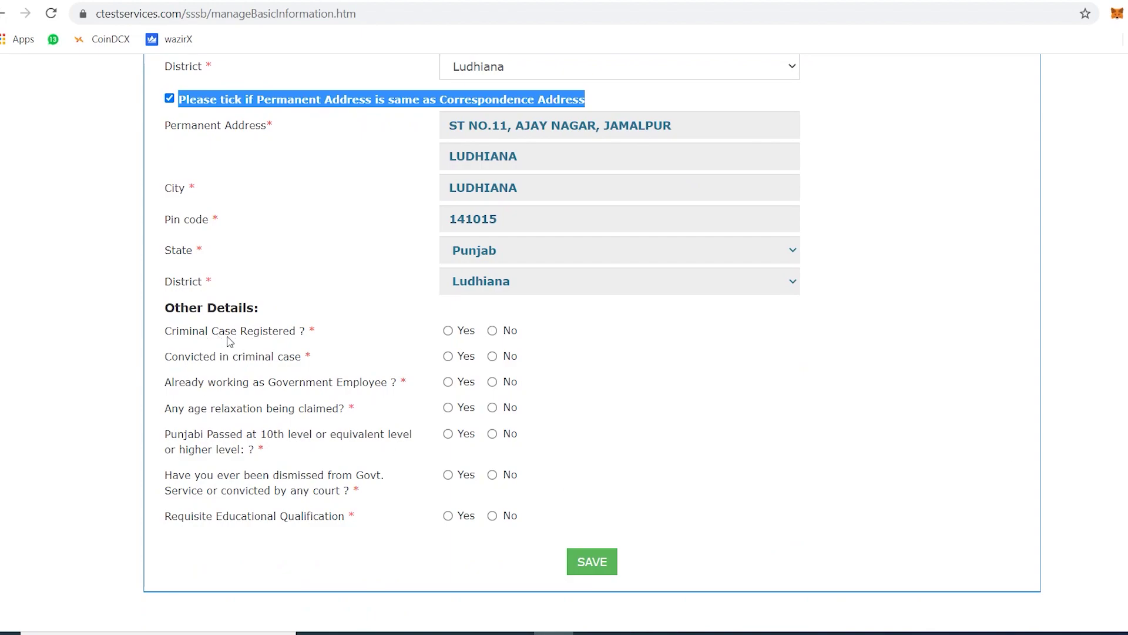
pyautogui.click(393, 331)
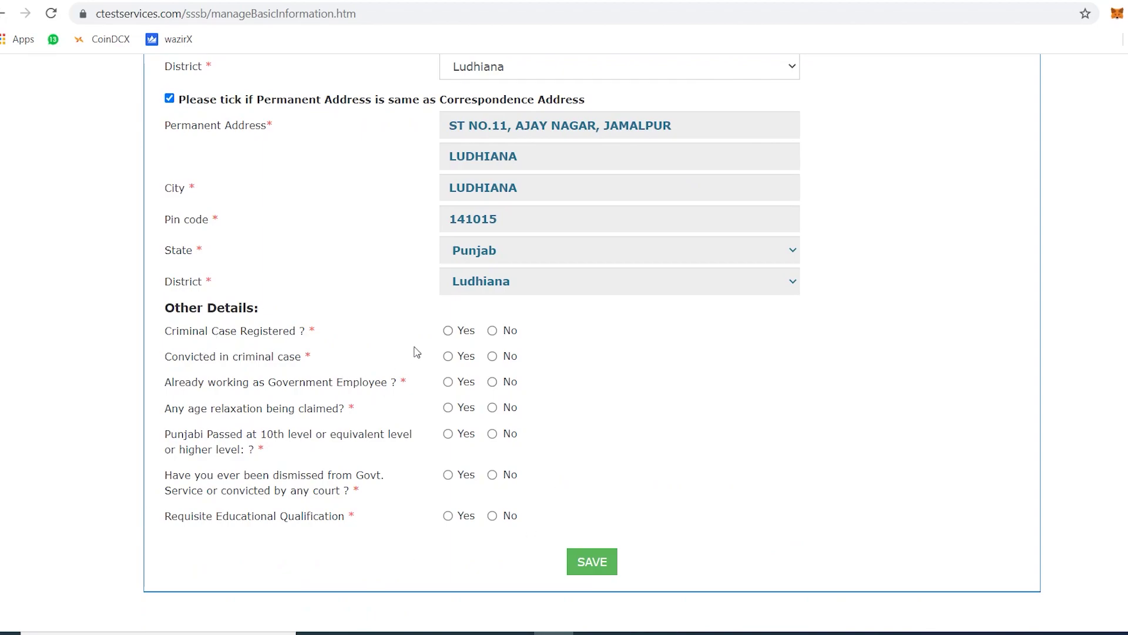
pyautogui.click(493, 331)
# Answer No to government employee, conviction, age relaxation and dismissal; Yes to Punjabi and qualification.
pyautogui.click(492, 382)
pyautogui.click(493, 356)
pyautogui.click(492, 407)
pyautogui.click(447, 435)
pyautogui.click(493, 475)
pyautogui.click(448, 516)
# Save the Candidate Basic Info form and check the missing photo file message.
pyautogui.click(604, 569)
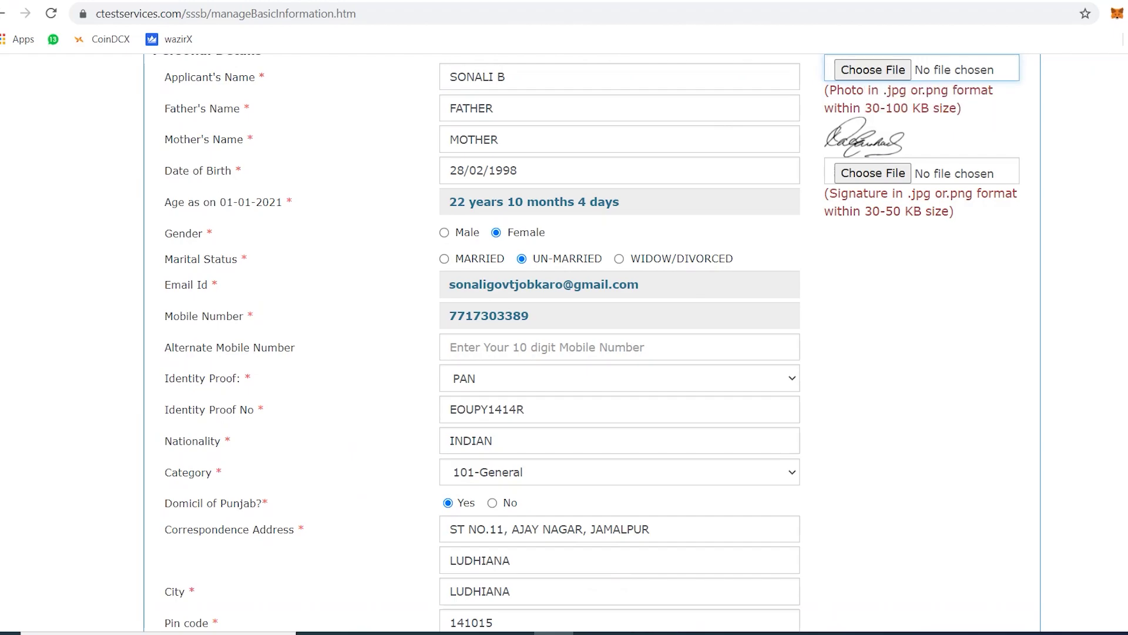
pyautogui.scroll(5, 1012, 248)
pyautogui.scroll(-2, 1012, 248)
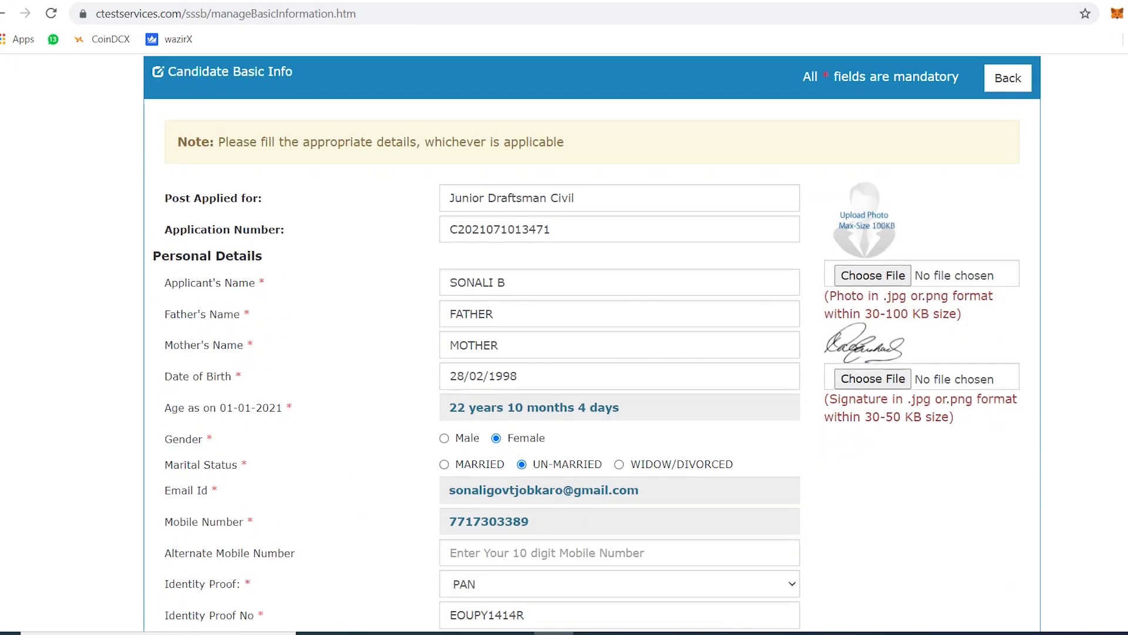